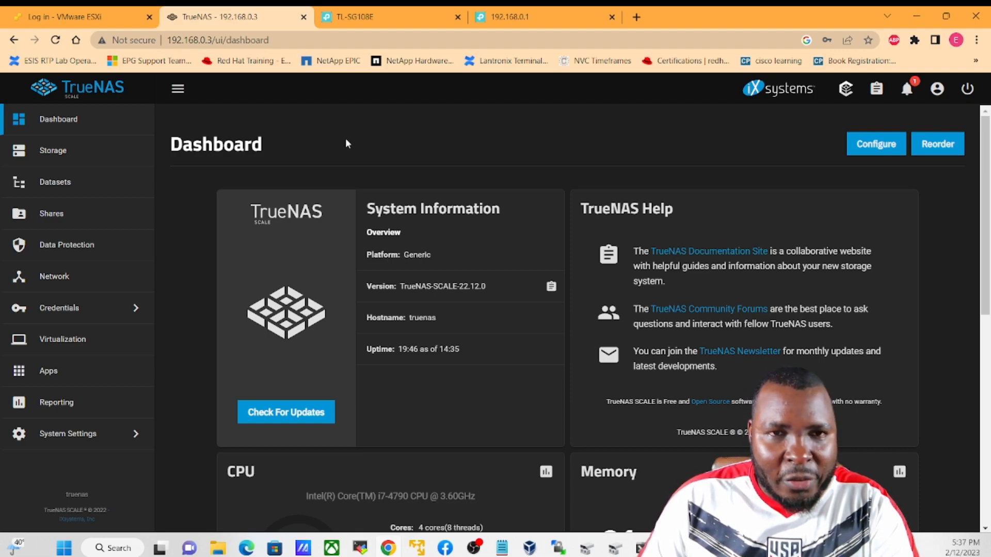
# Step: Review pool1 in the storage overview, checking the width and disk size of its data VDEV
pyautogui.click(54, 151)
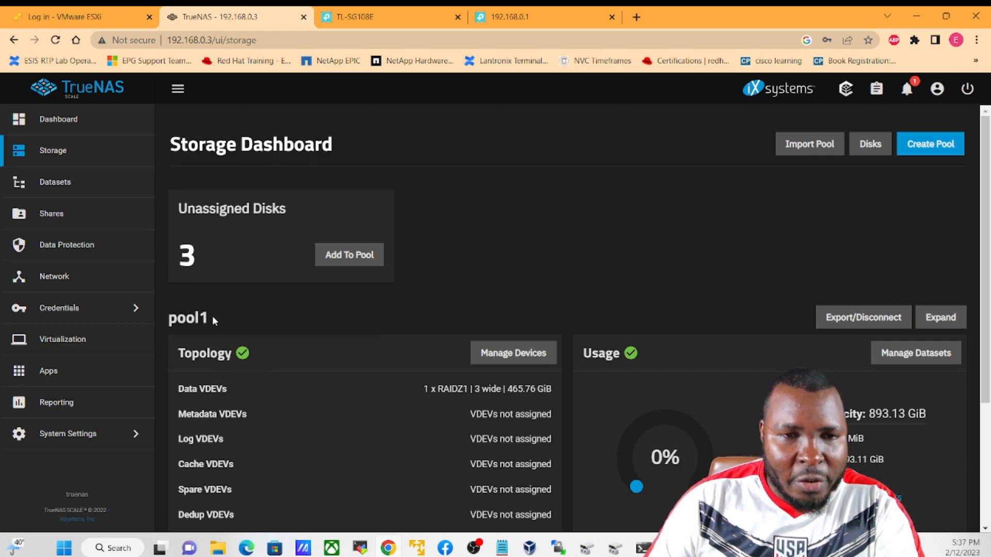
pyautogui.moveTo(213, 318); pyautogui.dragTo(169, 317)
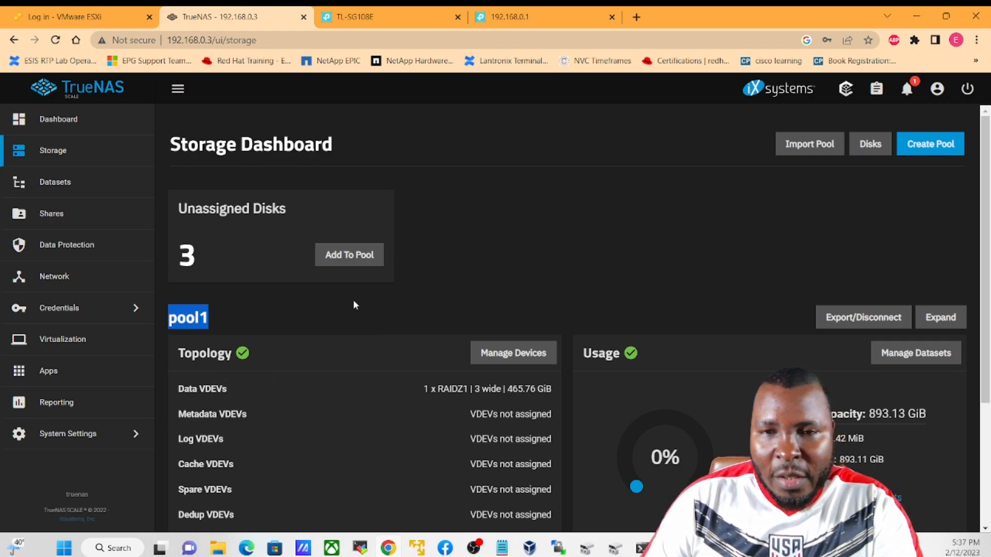
pyautogui.moveTo(474, 388); pyautogui.dragTo(502, 389)
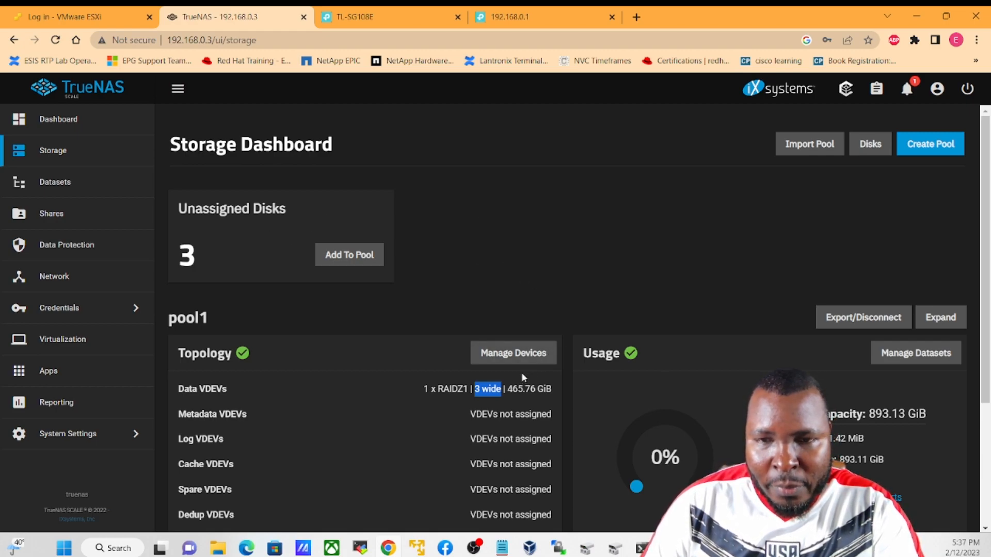
pyautogui.moveTo(508, 390); pyautogui.dragTo(530, 389)
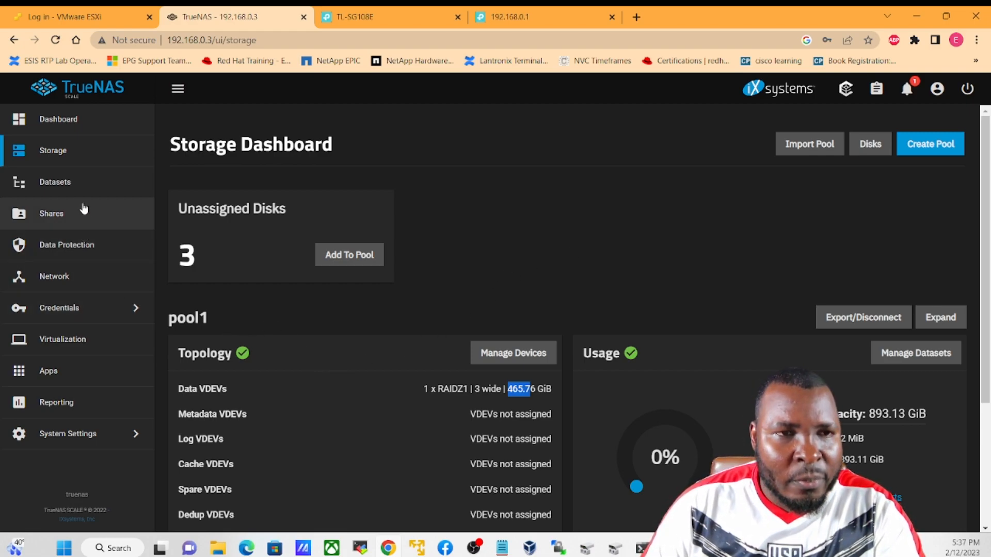
# Step: Start a new zvol under pool1 named iscsi1 with a size of 40 GiB
pyautogui.click(46, 182)
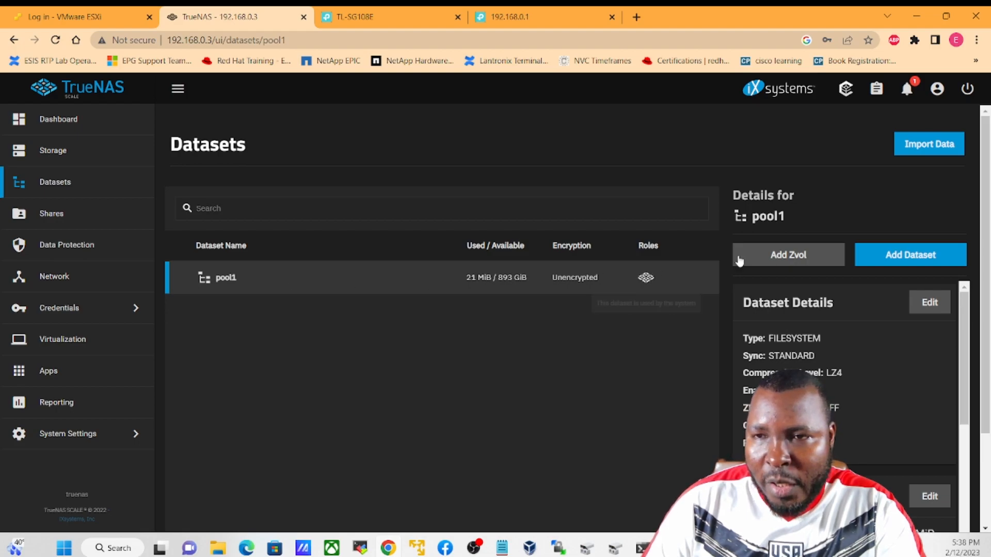
pyautogui.click(789, 256)
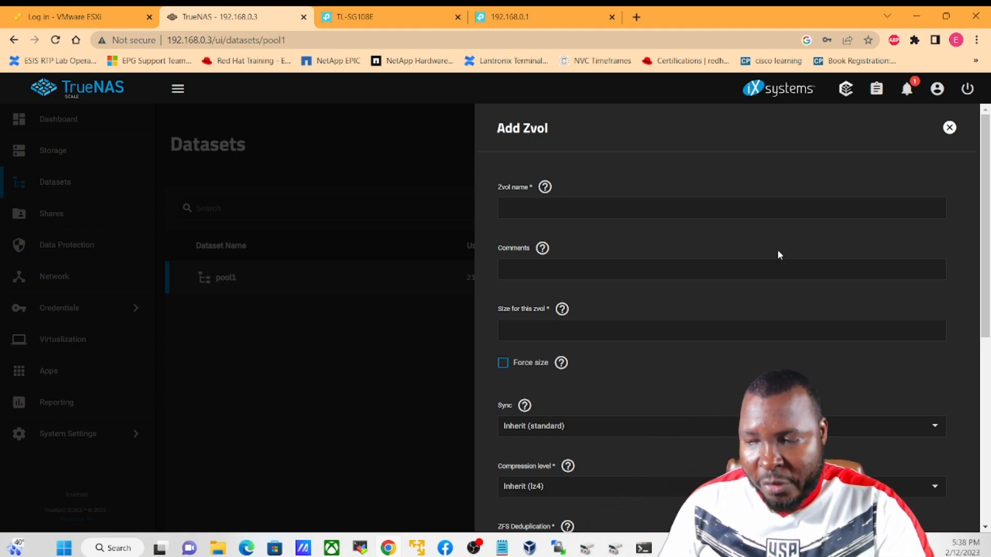
pyautogui.click(525, 207)
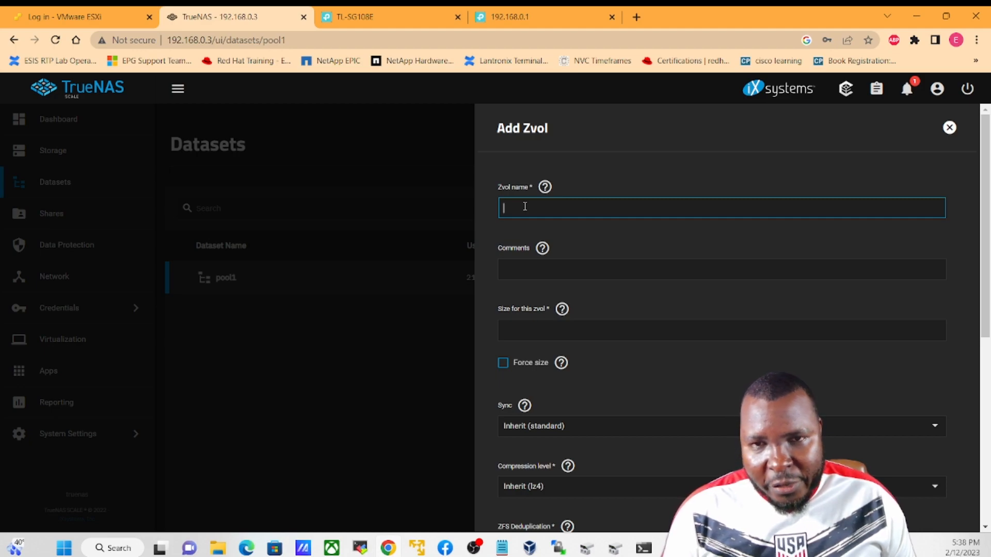
pyautogui.write('i')
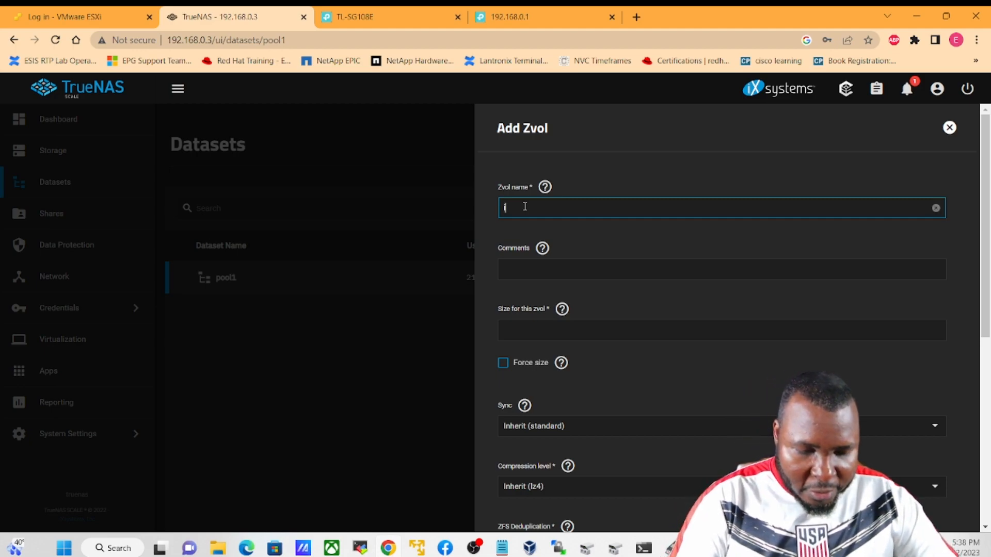
pyautogui.write('scsi1')
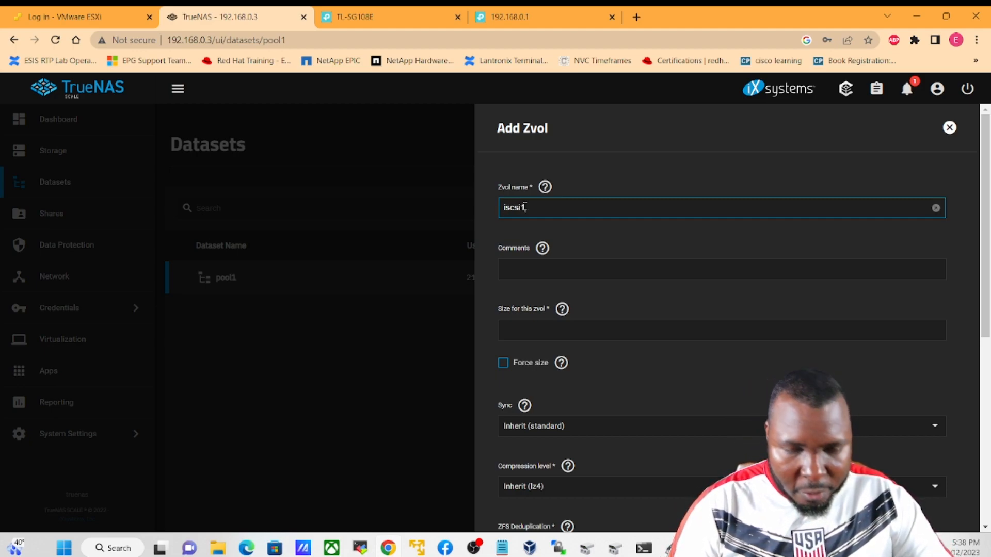
pyautogui.click(522, 333)
pyautogui.write('40GiB')
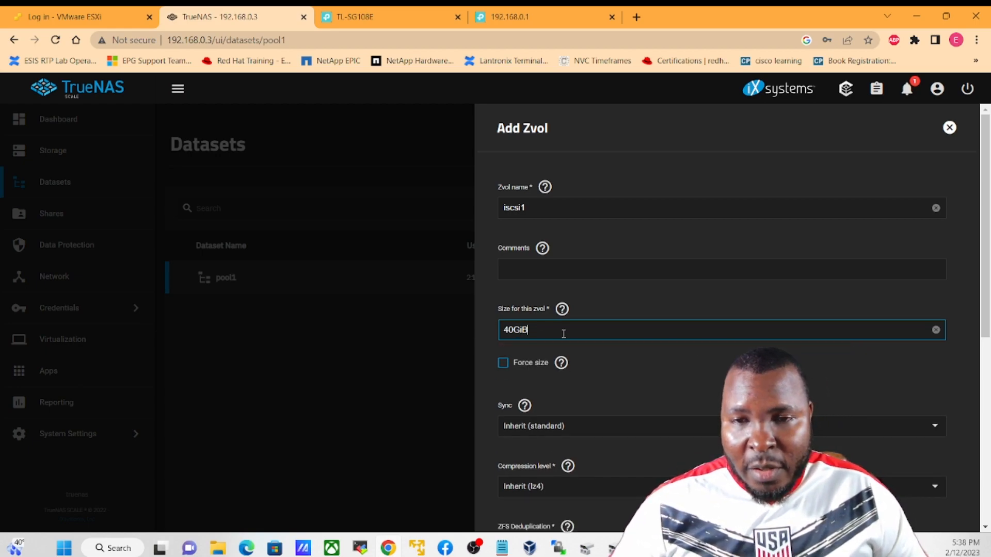
# Step: Set the zvol's block size to 128 KiB in the advanced options and save the zvol
pyautogui.scroll(-2, 588, 429)
pyautogui.scroll(-4, 599, 423)
pyautogui.scroll(1, 601, 420)
pyautogui.scroll(-1, 606, 421)
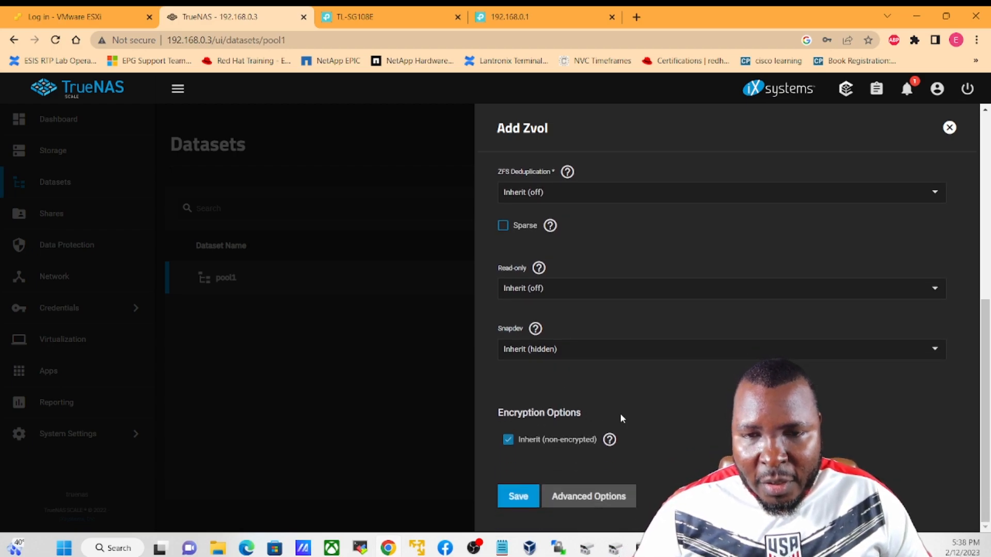
pyautogui.click(587, 498)
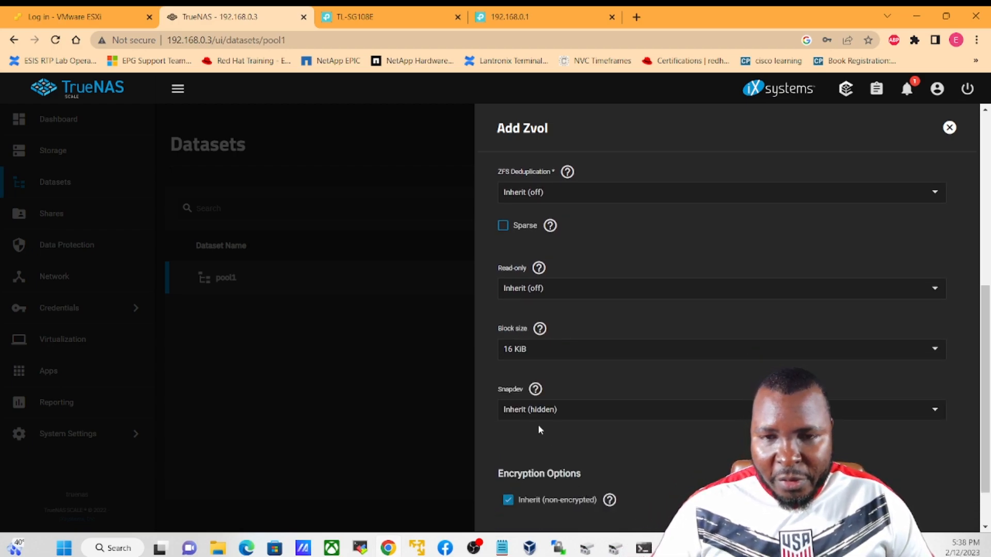
pyautogui.scroll(-1, 541, 425)
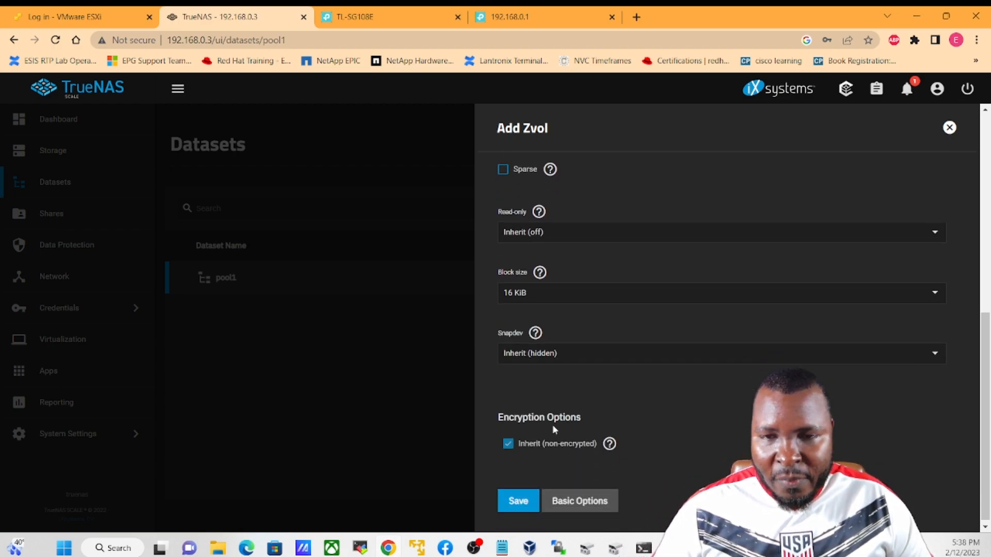
pyautogui.click(532, 289)
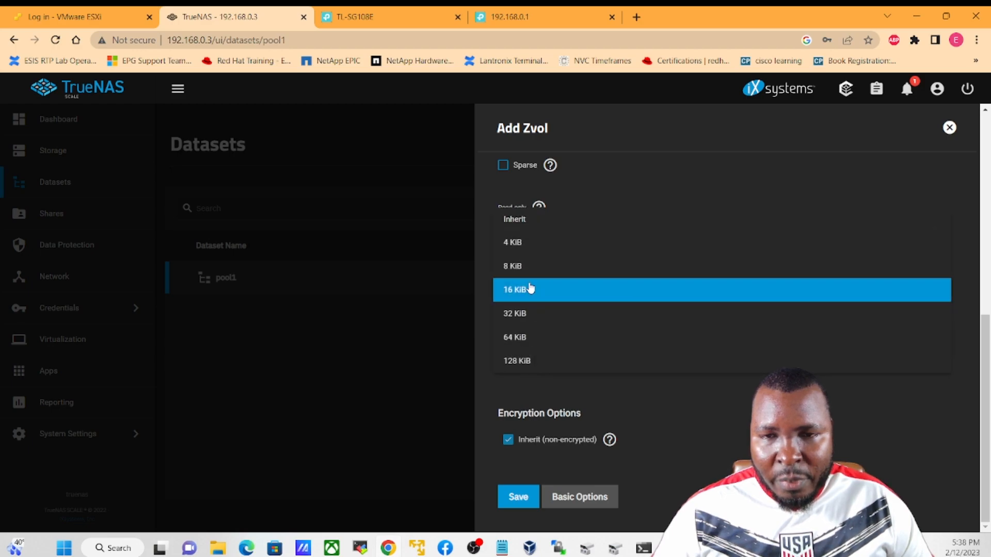
pyautogui.click(515, 363)
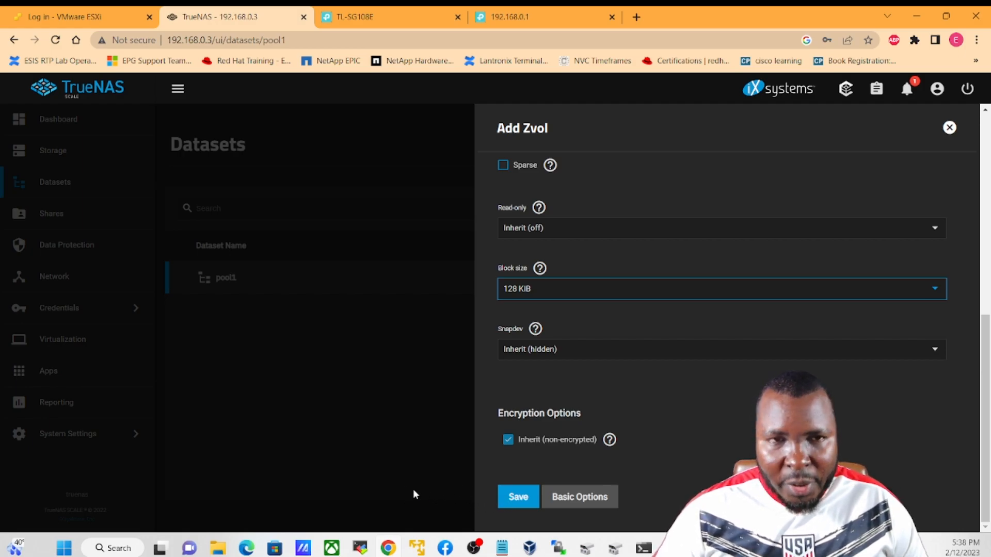
pyautogui.click(525, 497)
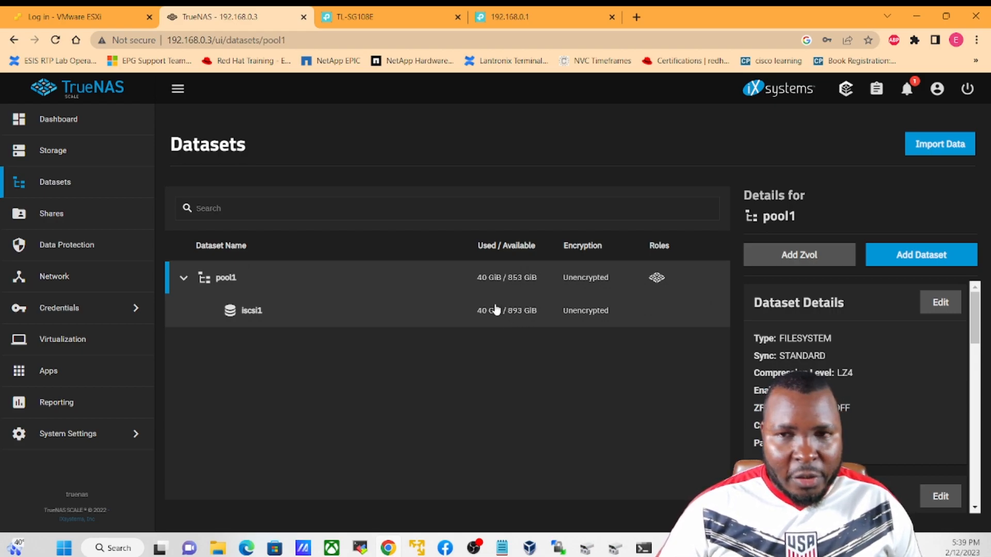
# Step: Start the wizard for a block (iSCSI) share, name it iscsi1 and choose pool1/iscsi1 (40 GiB) as its device
pyautogui.click(42, 215)
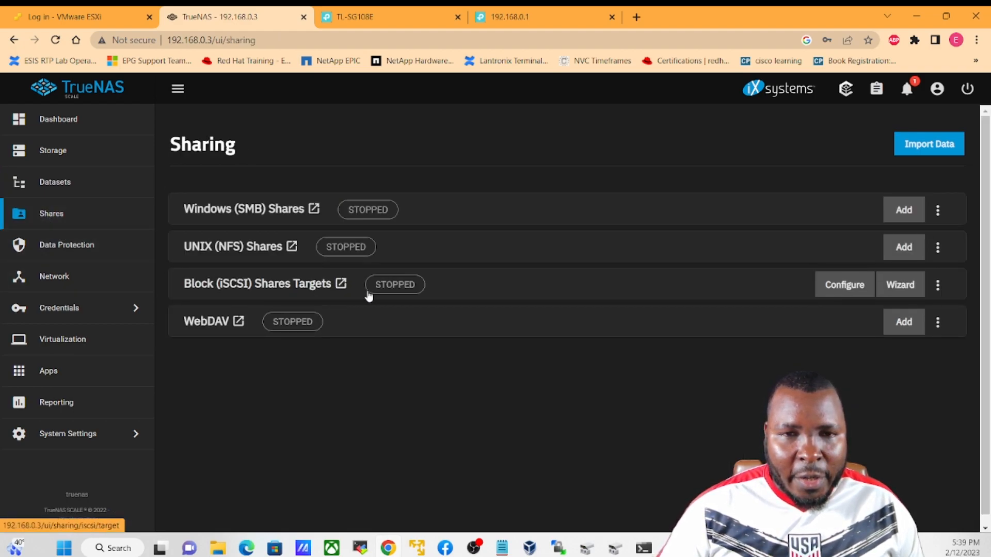
pyautogui.click(902, 284)
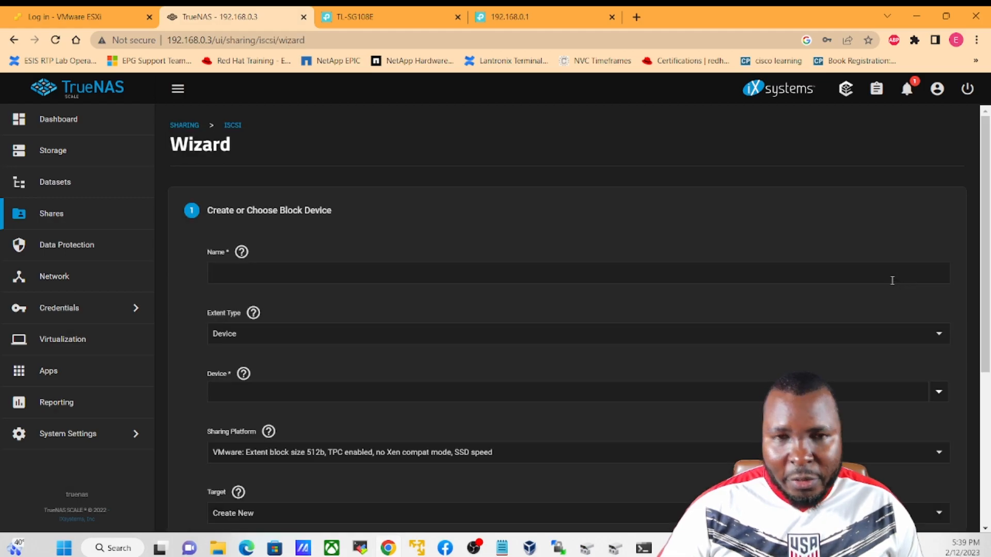
pyautogui.click(229, 272)
pyautogui.write('iscsi1')
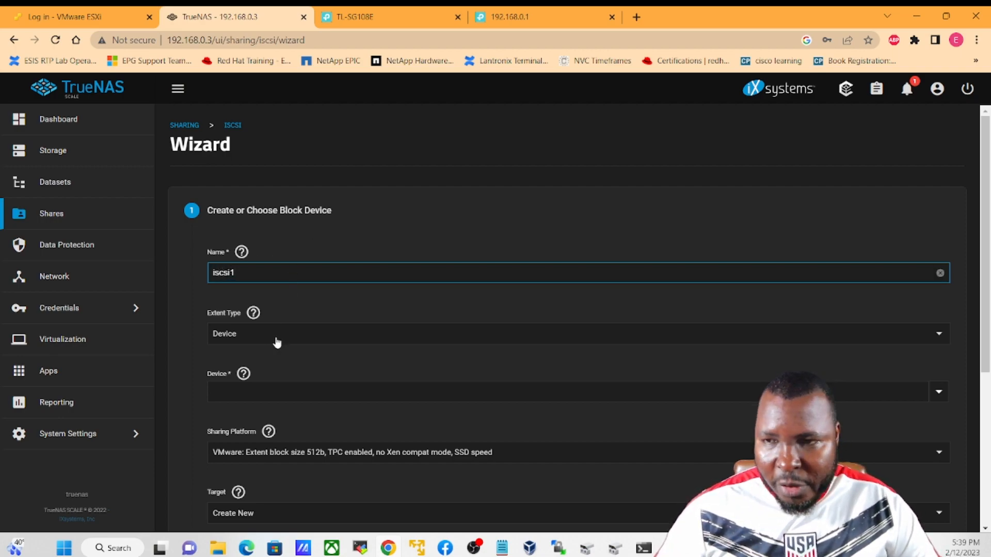
pyautogui.scroll(-3, 279, 350)
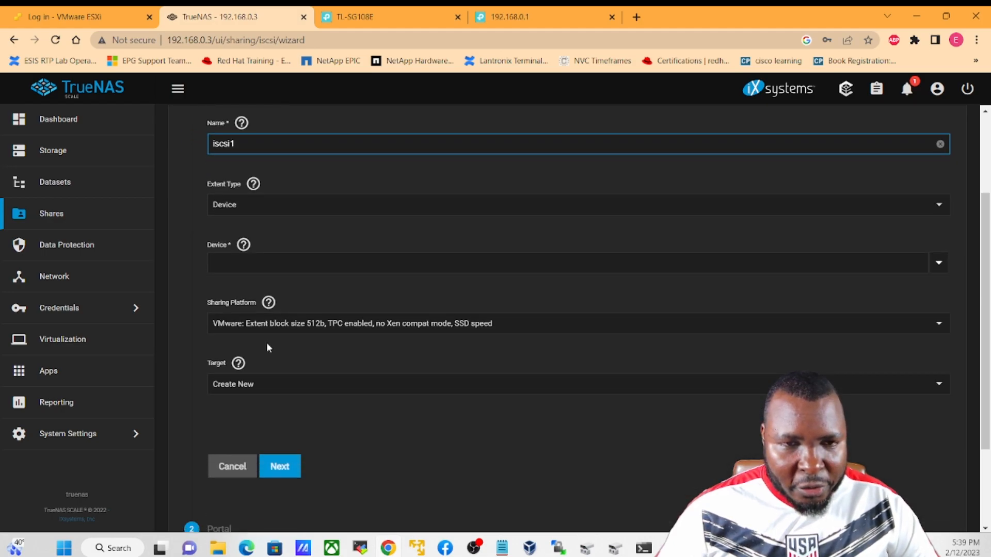
pyautogui.click(221, 263)
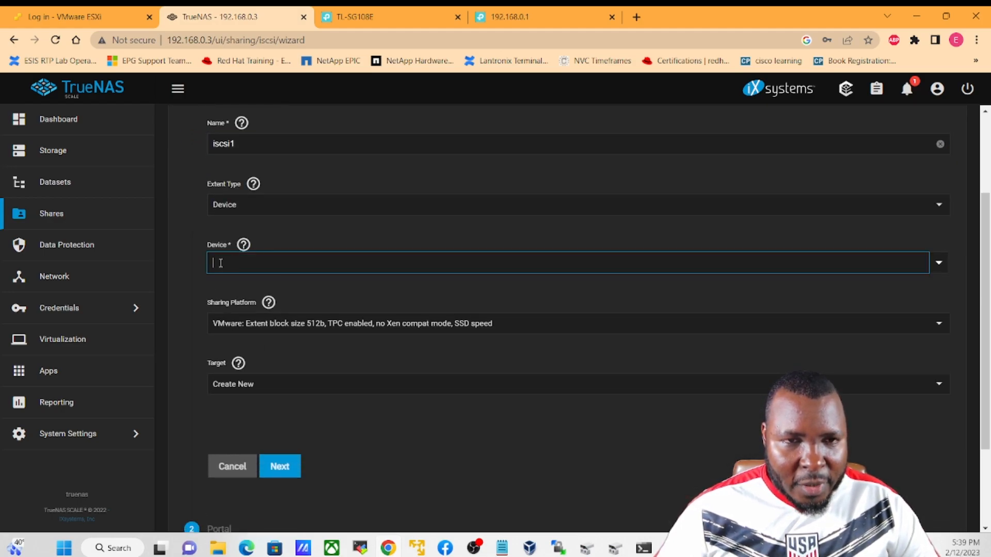
pyautogui.write('pool')
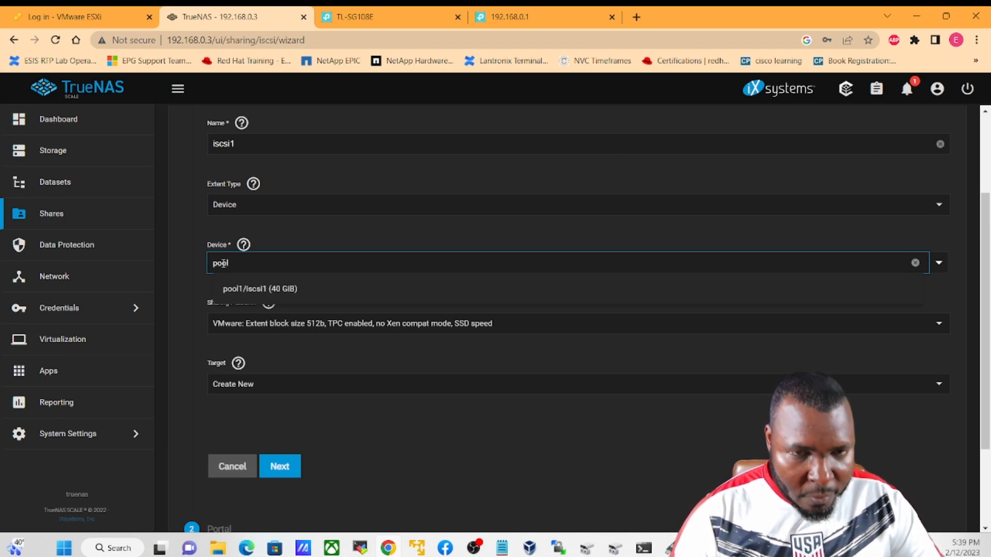
pyautogui.click(265, 292)
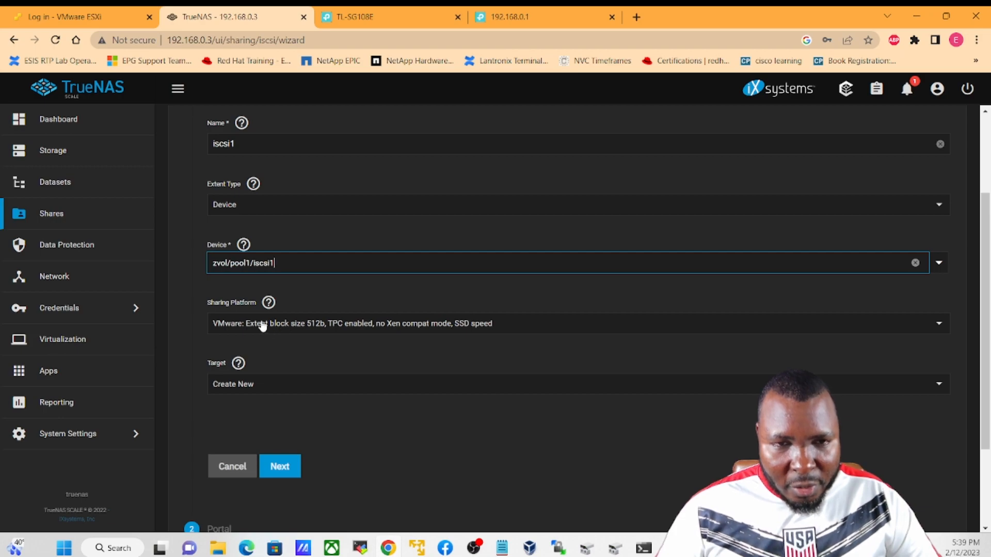
# Step: Set the sharing platform to Modern OS with 4k extent block size and continue to the portal settings
pyautogui.moveTo(212, 324); pyautogui.dragTo(295, 325)
pyautogui.click(295, 325)
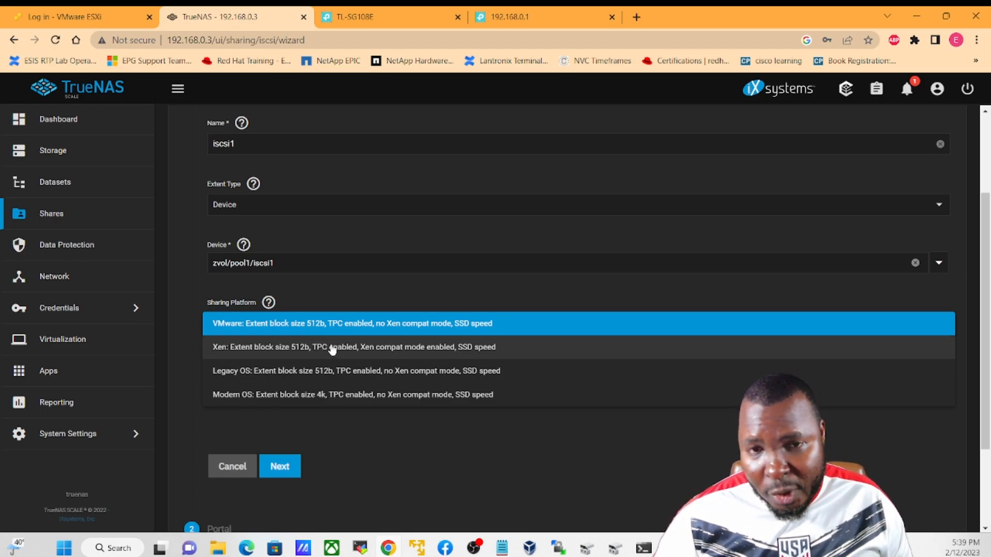
pyautogui.click(263, 395)
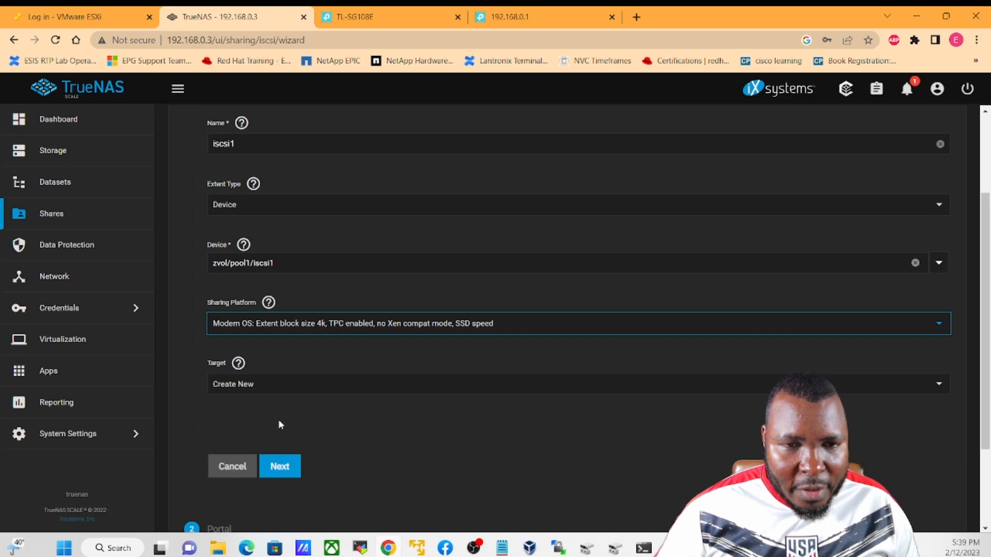
pyautogui.click(280, 467)
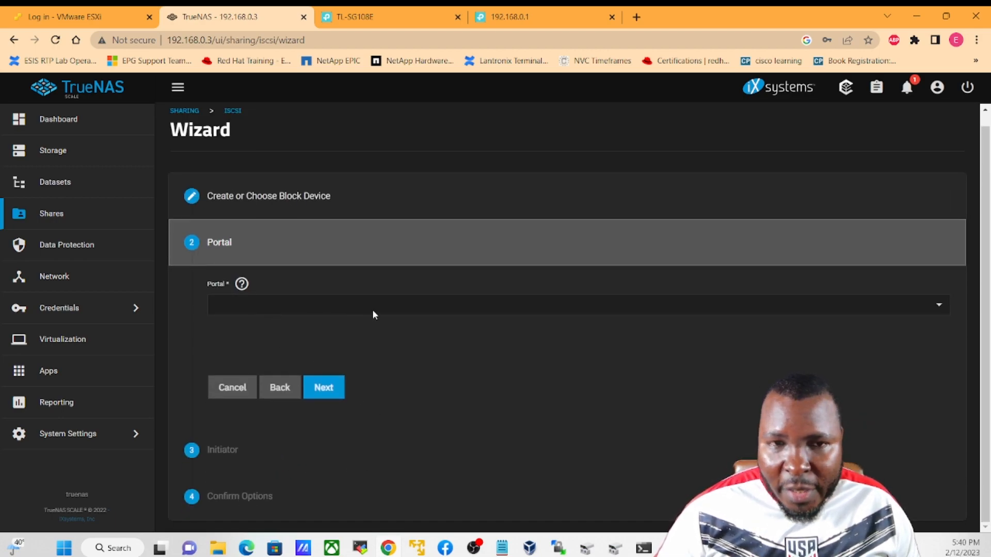
# Step: Create a new portal listening on 192.168.0.3, leave the initiators empty and proceed to the confirmation summary
pyautogui.click(387, 310)
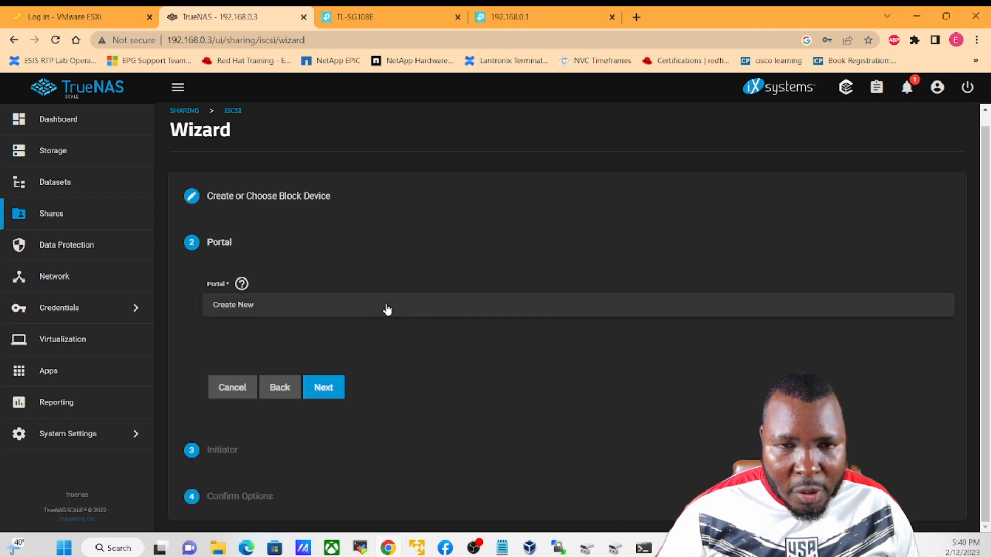
pyautogui.click(348, 311)
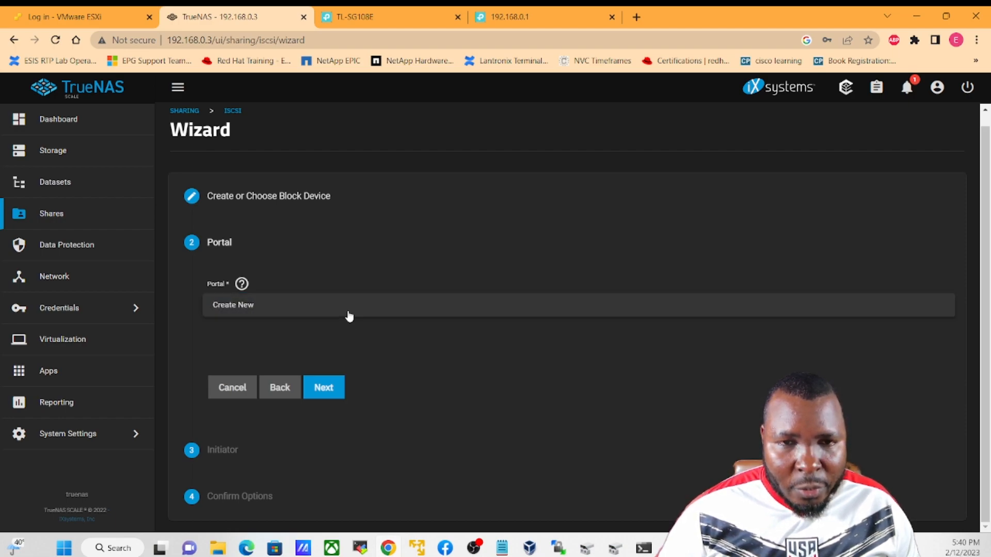
pyautogui.scroll(-2, 400, 382)
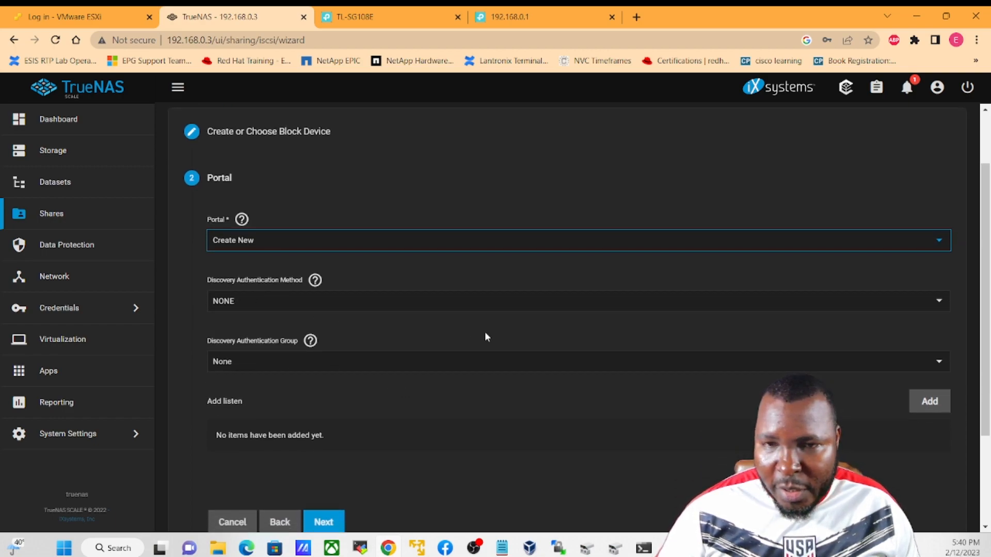
pyautogui.scroll(-2, 484, 332)
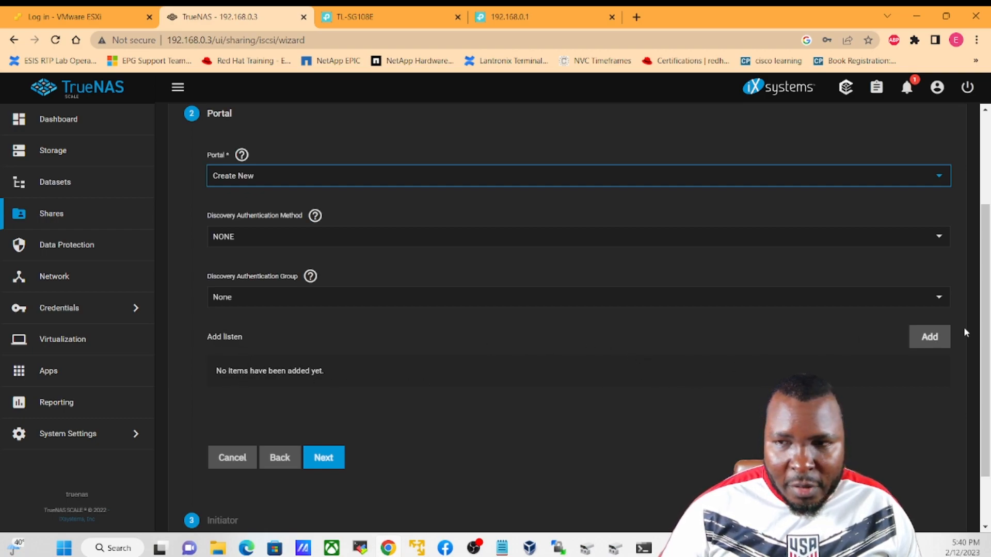
pyautogui.click(930, 349)
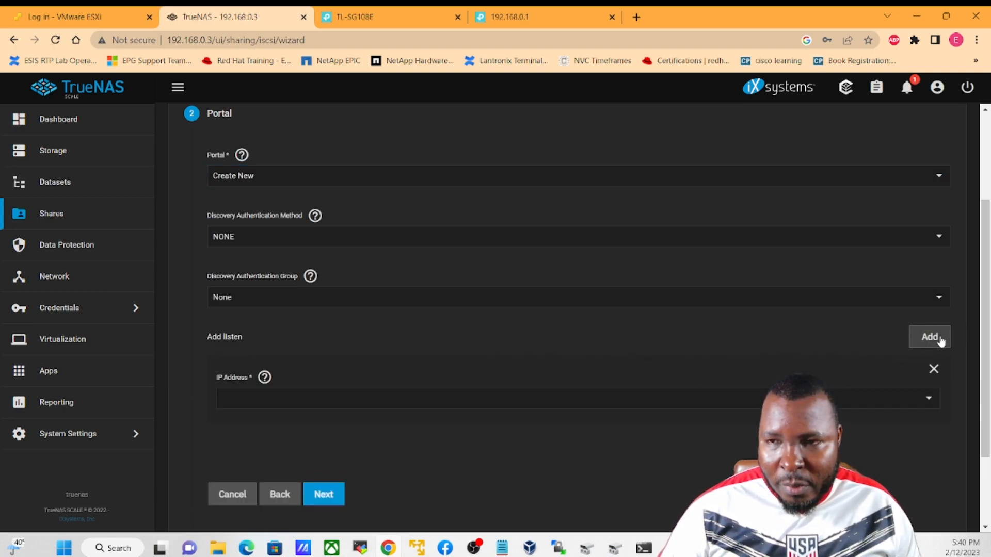
pyautogui.click(929, 399)
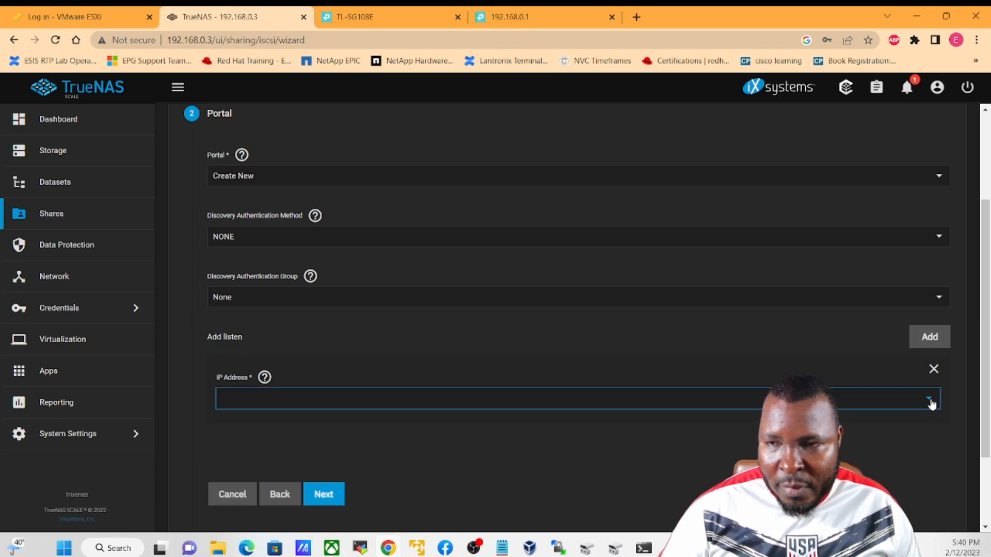
pyautogui.click(253, 445)
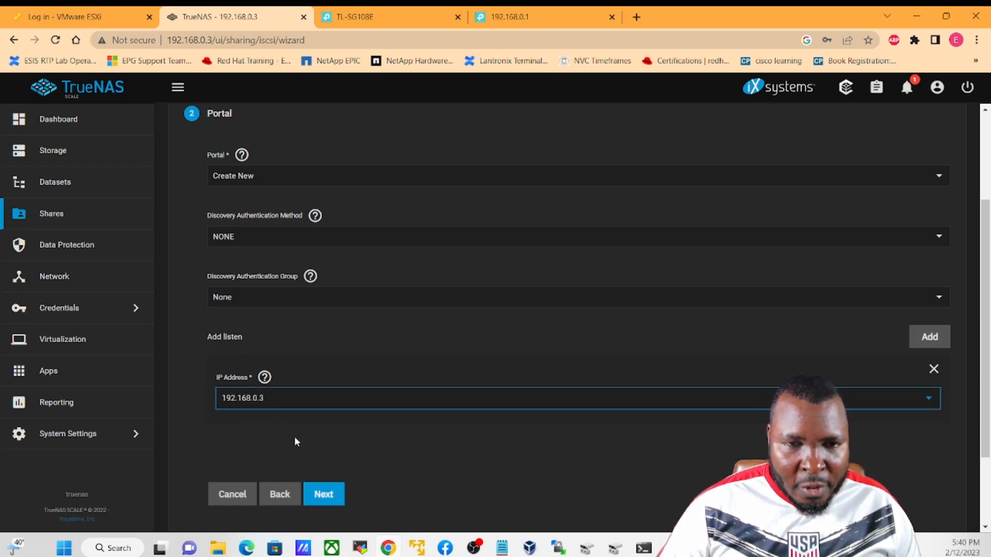
pyautogui.click(324, 494)
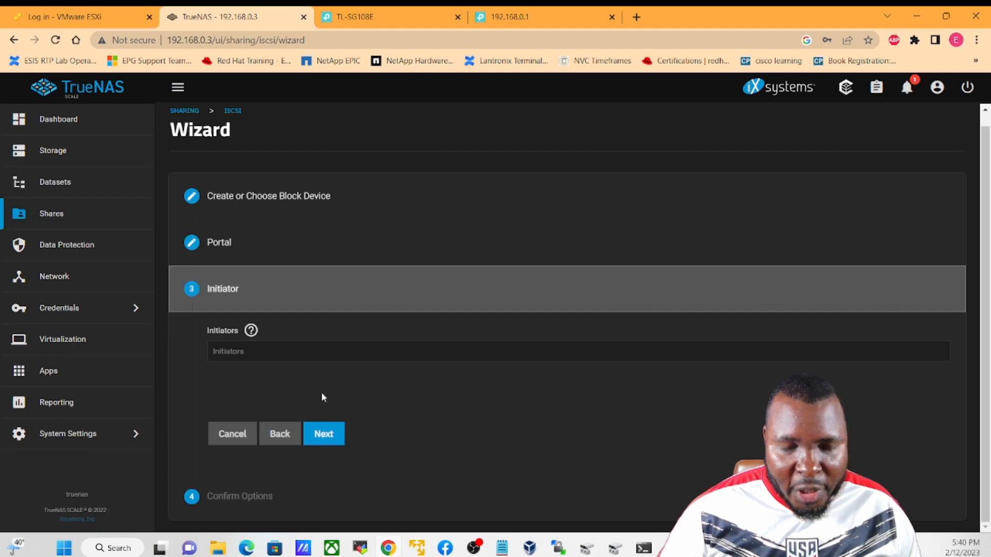
pyautogui.click(321, 435)
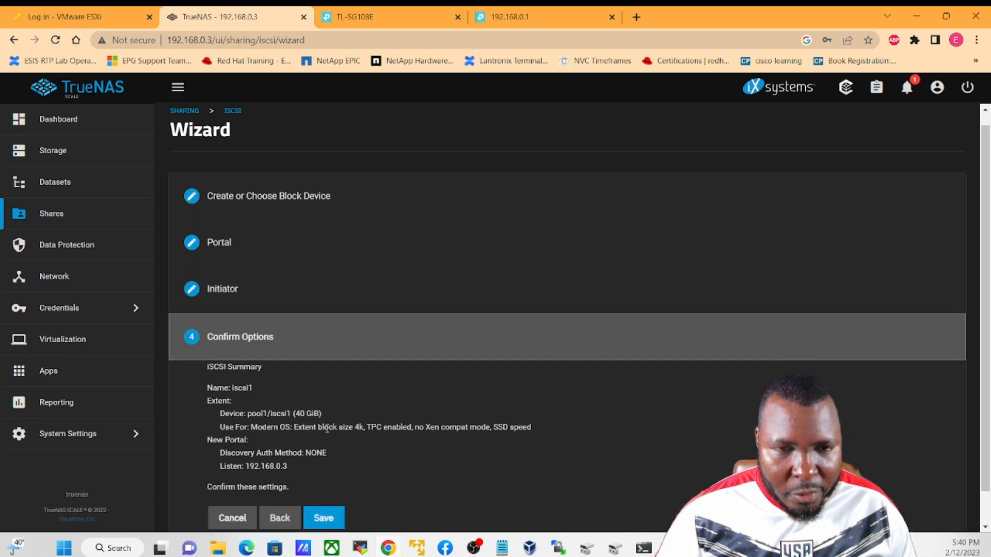
# Step: Save the iscsi1 share from the wizard and turn on the Block (iSCSI) Shares Targets service on the Sharing page
pyautogui.click(324, 517)
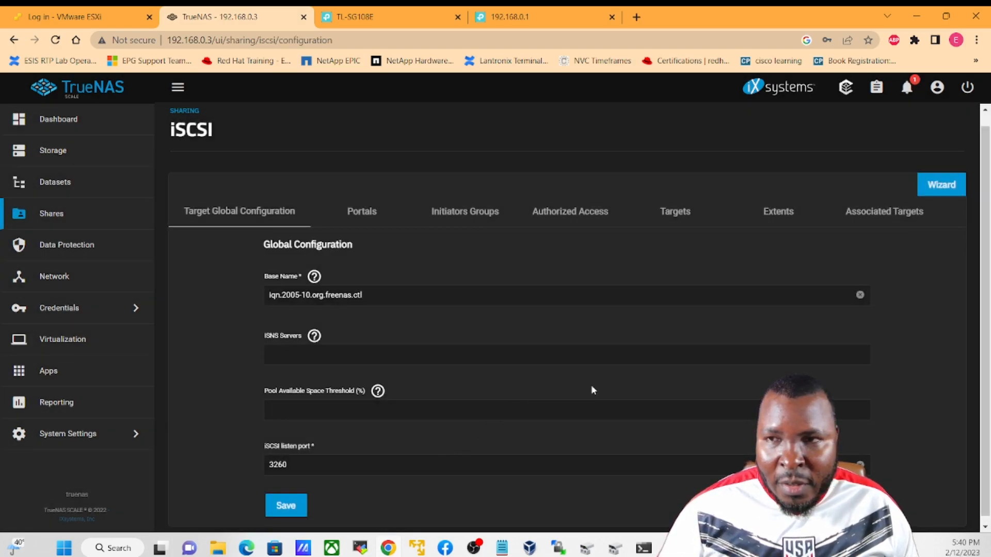
pyautogui.click(50, 214)
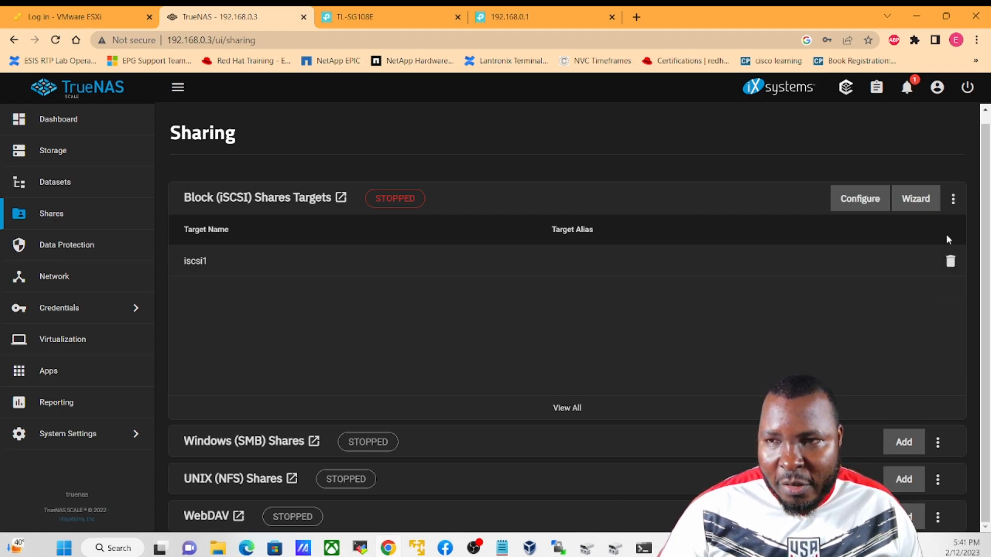
pyautogui.click(955, 200)
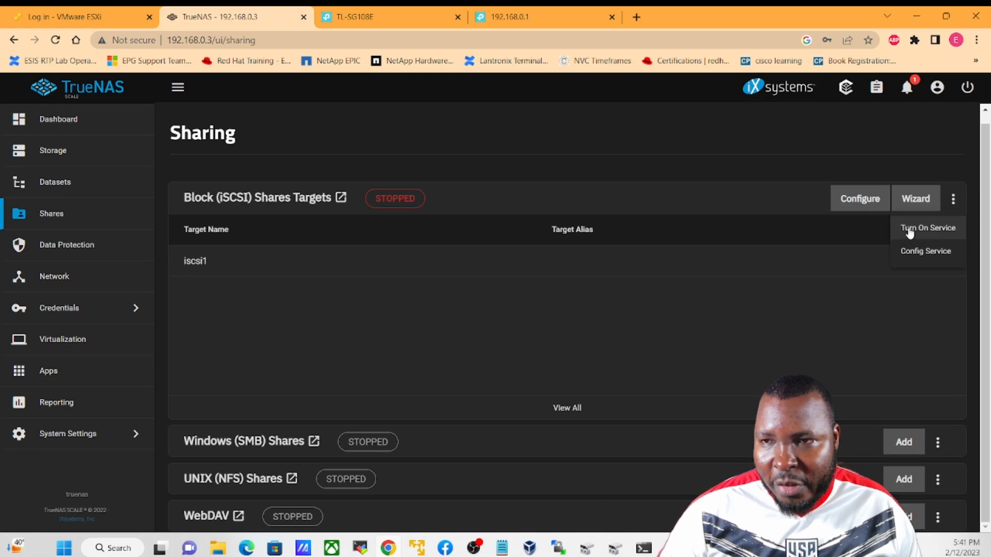
pyautogui.click(926, 228)
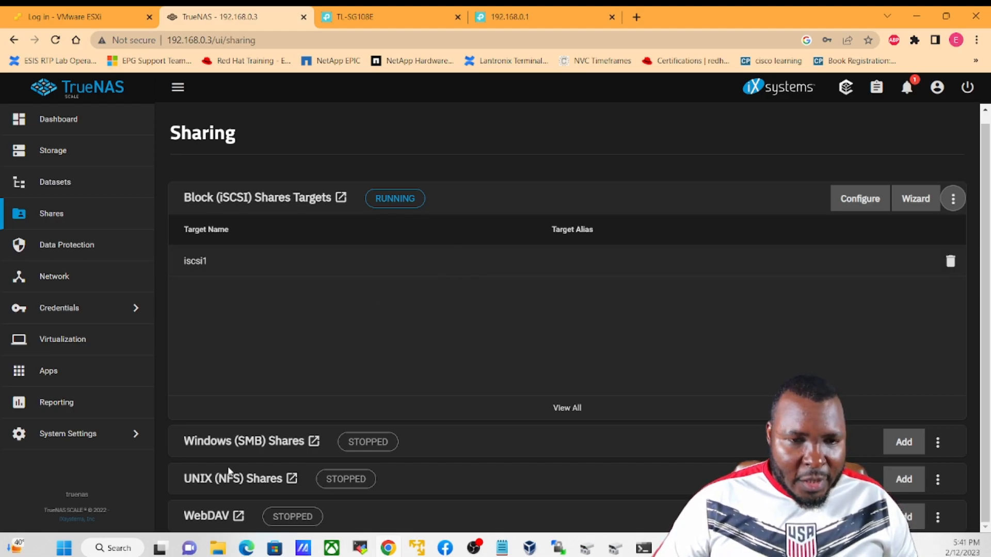
# Step: Switch to the Windows iSCSI Initiator and add a target portal at 192.168.0.3 on port 3260
pyautogui.click(102, 551)
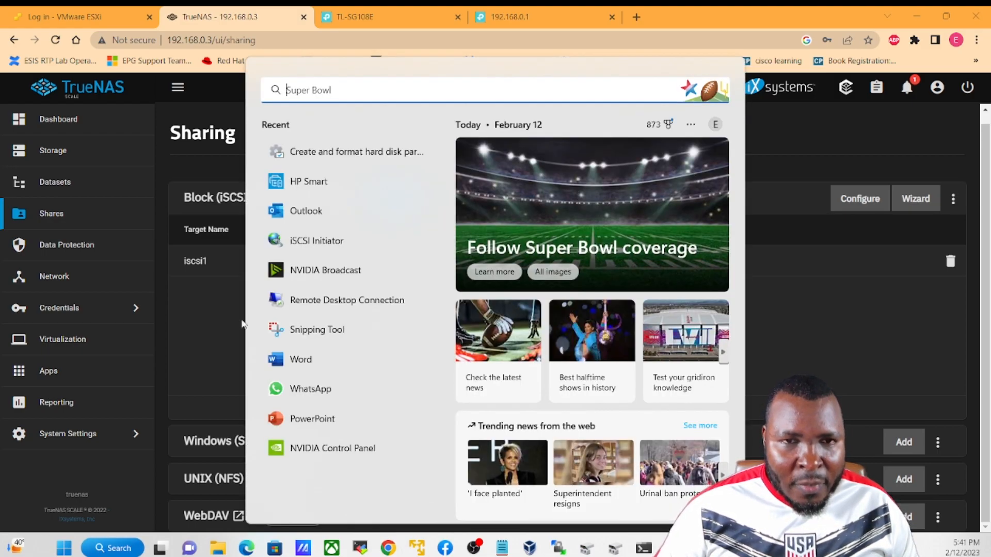
pyautogui.click(293, 240)
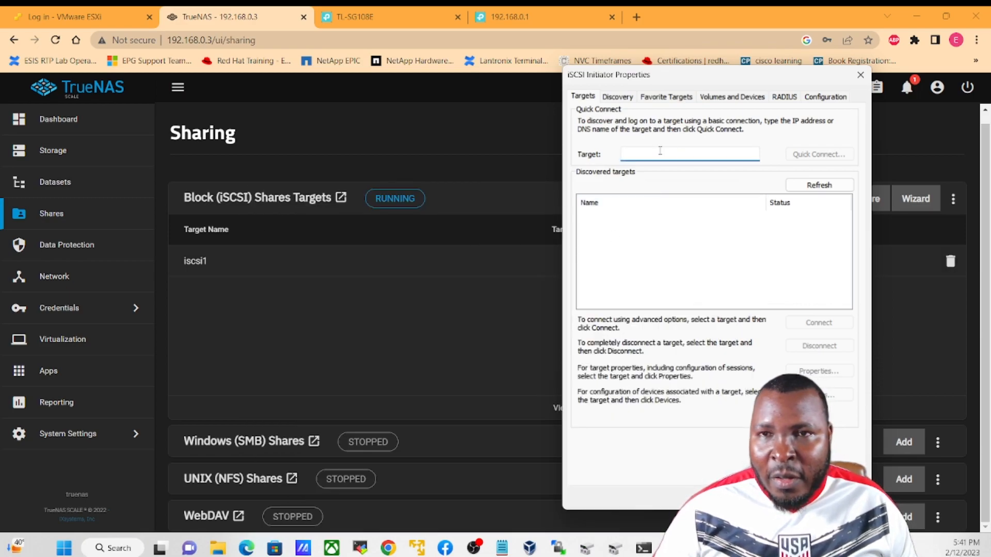
pyautogui.moveTo(724, 77); pyautogui.dragTo(598, 93)
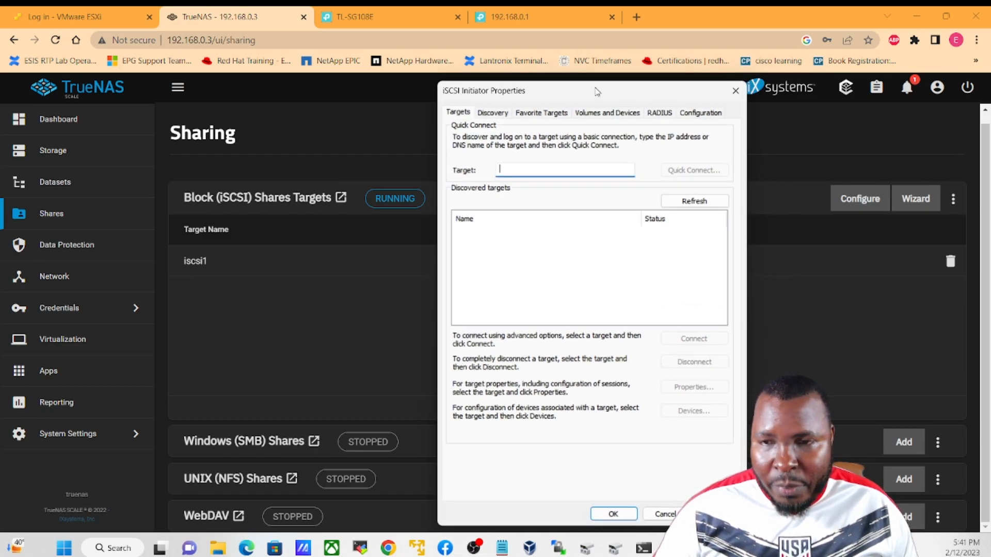
pyautogui.click(492, 114)
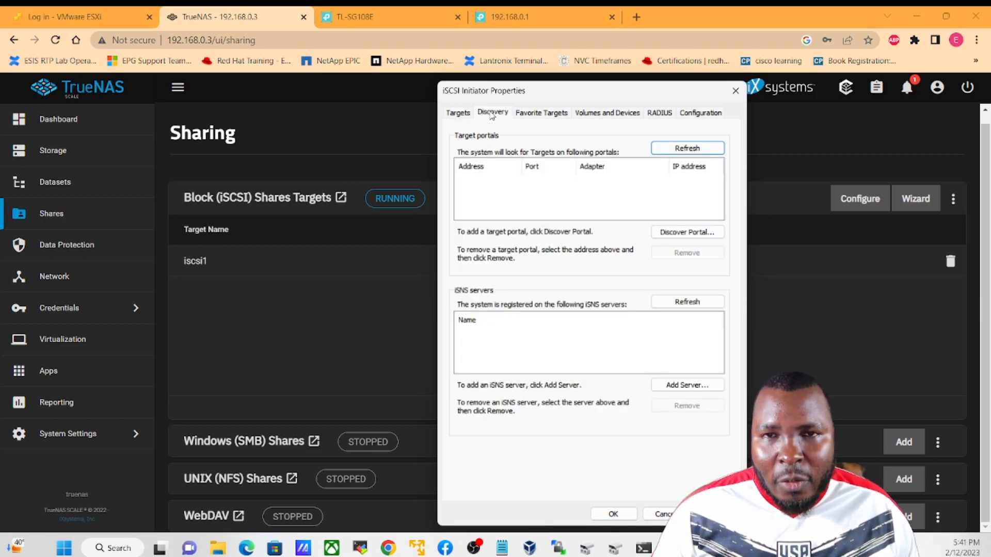
pyautogui.click(688, 233)
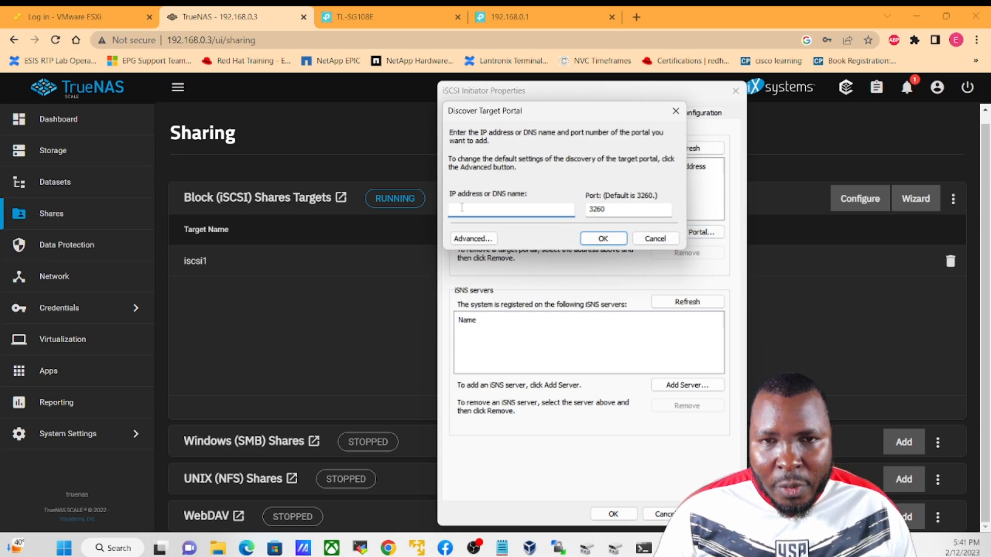
pyautogui.write('192')
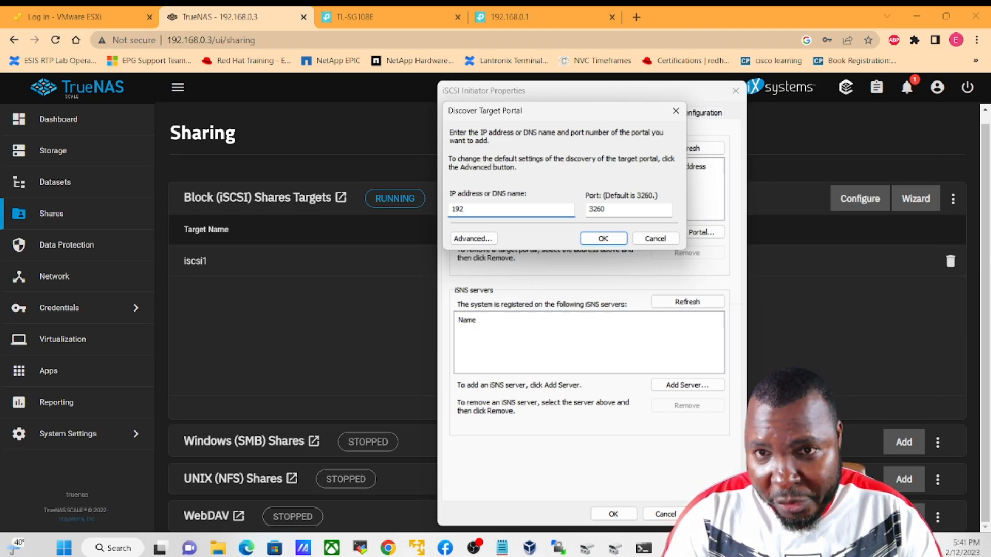
pyautogui.write('.168.')
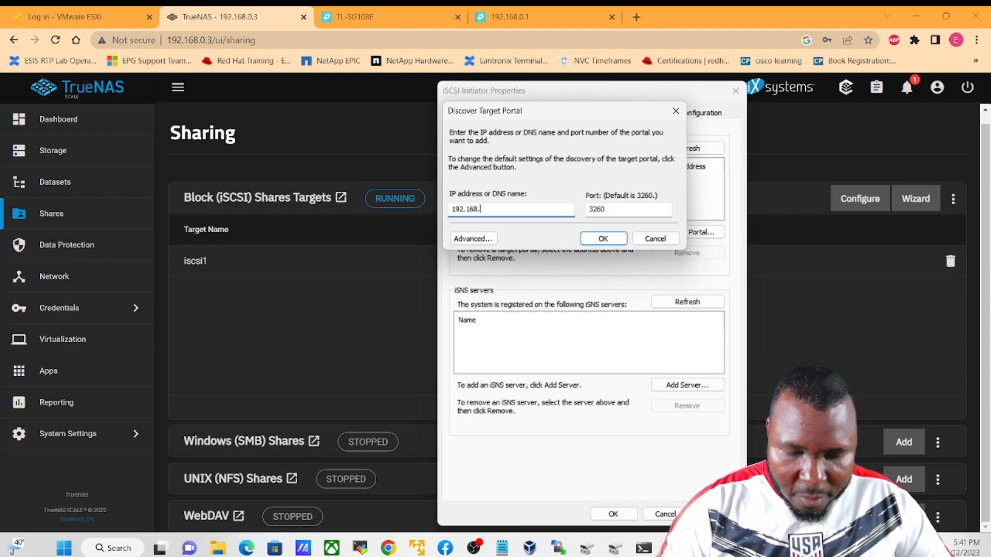
pyautogui.write('0.3')
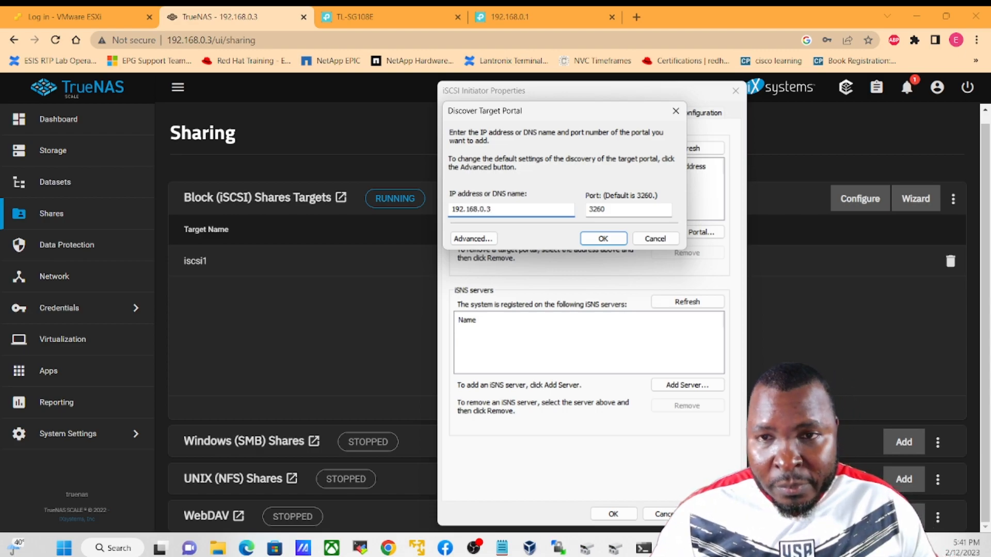
pyautogui.click(604, 239)
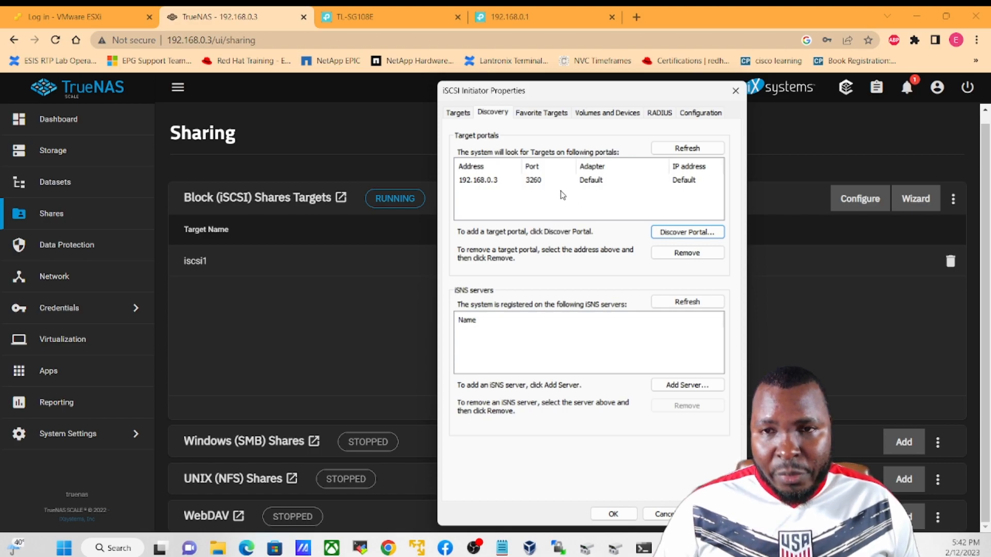
# Step: Connect to the discovered target iqn.2005-10.org.freenas.ctl:iscsi1, keeping it in the list of Favorite Targets
pyautogui.click(458, 114)
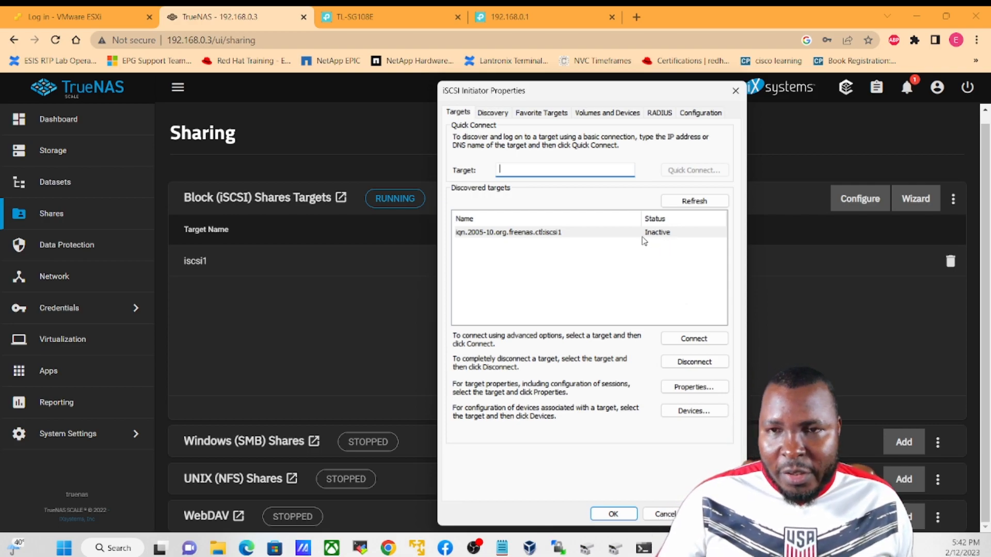
pyautogui.click(560, 233)
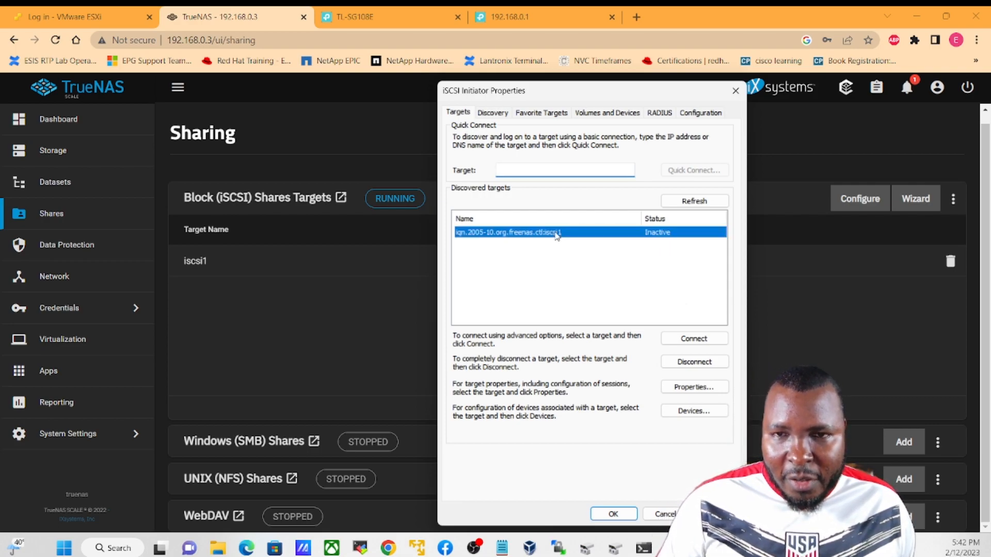
pyautogui.click(694, 340)
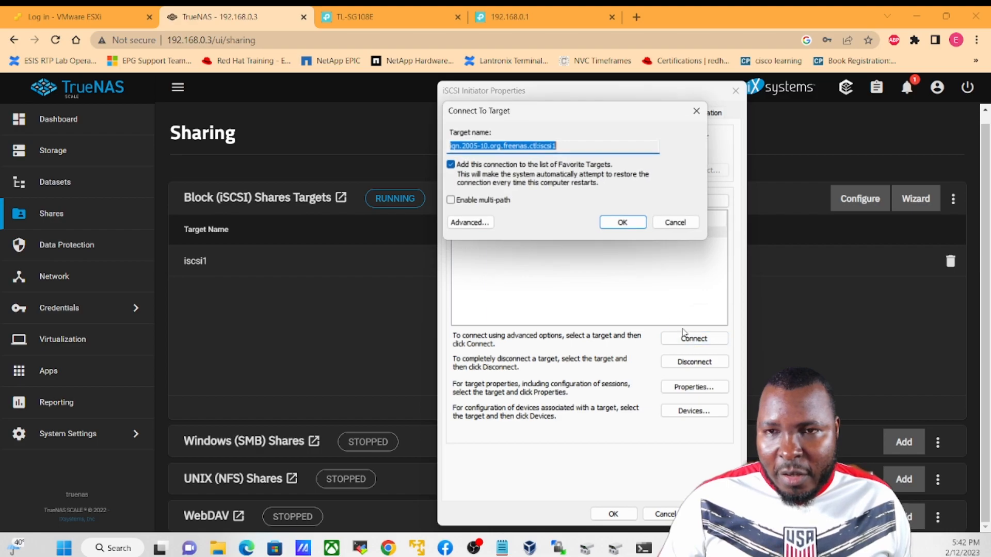
pyautogui.click(623, 222)
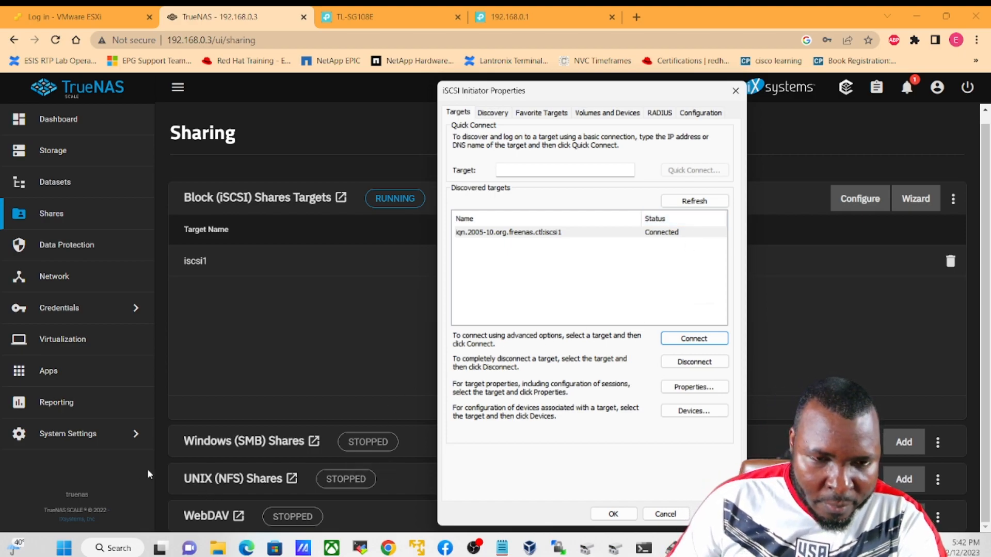
# Step: Check the drives under This PC in File Explorer and bring up Windows Disk Management over it
pyautogui.click(219, 547)
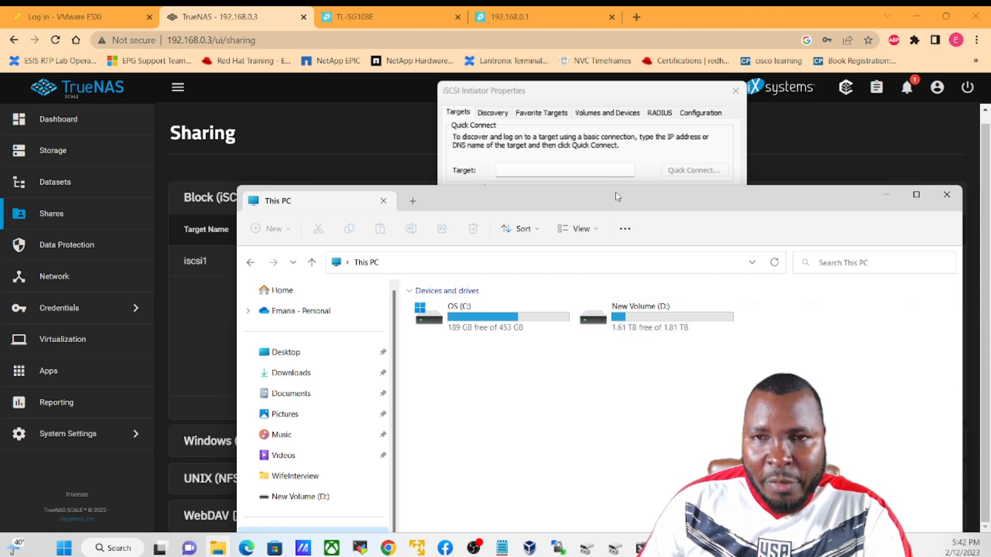
pyautogui.moveTo(617, 198); pyautogui.dragTo(599, 141)
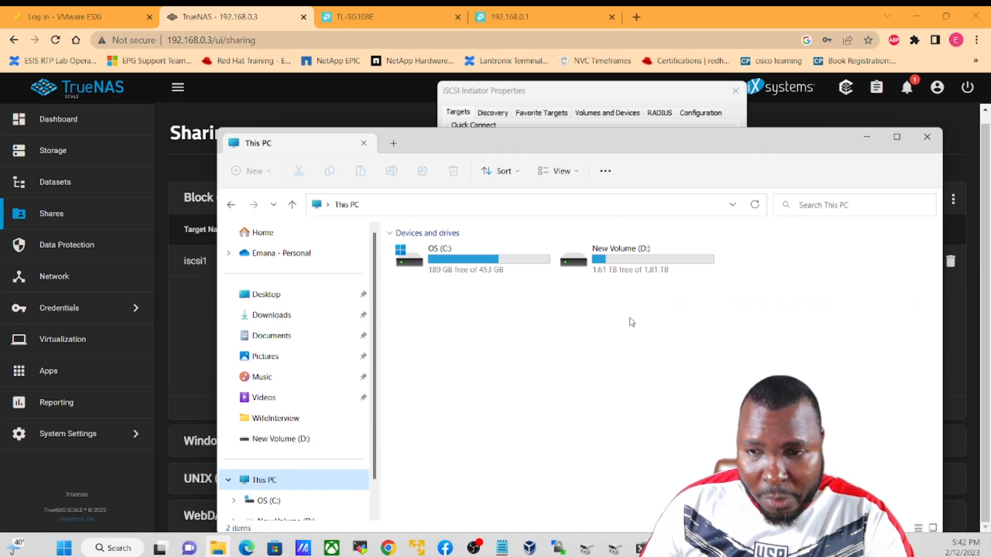
pyautogui.click(100, 549)
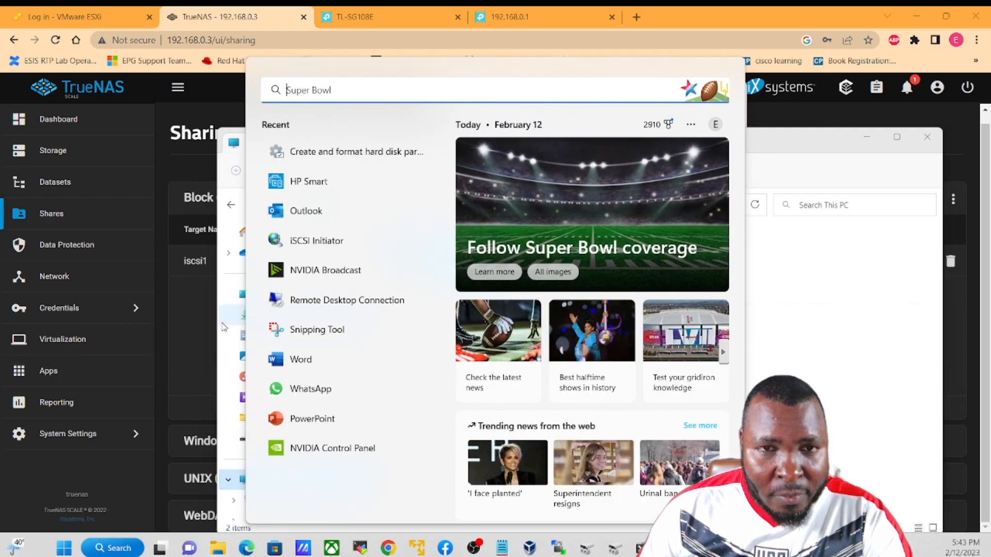
pyautogui.click(334, 152)
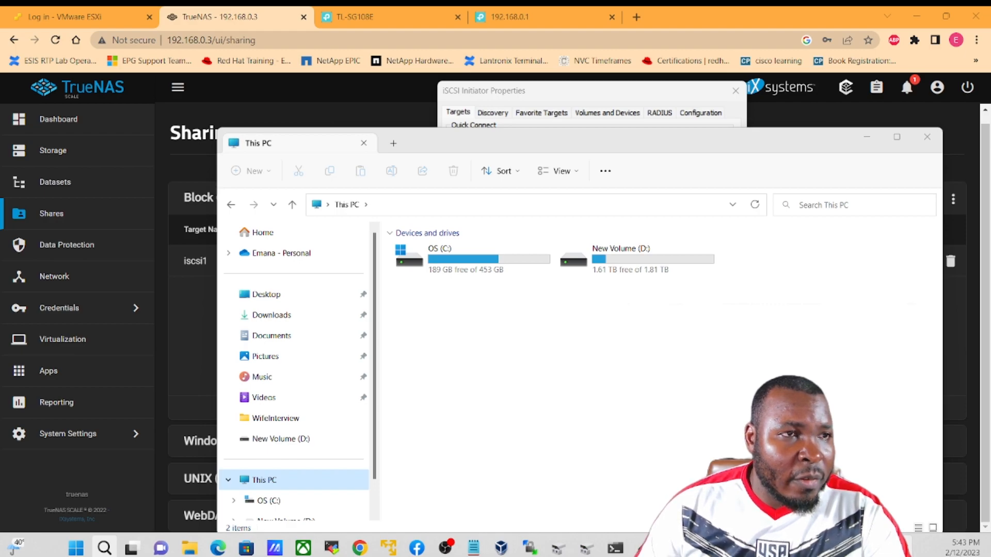
pyautogui.moveTo(990, 309); pyautogui.dragTo(526, 162)
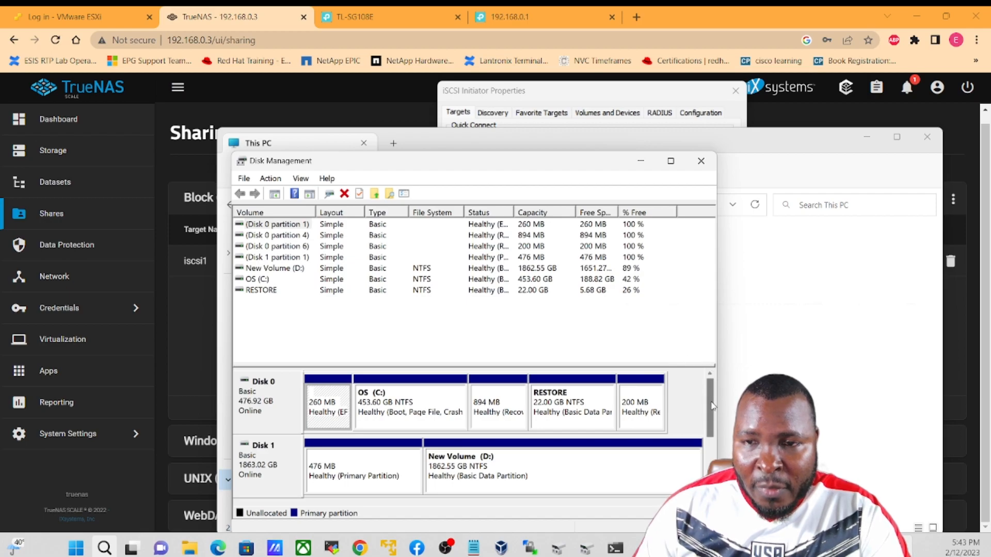
# Step: Create a simple volume on the unallocated Disk 2 with size 40943 MB and drive letter E, and view it in This PC
pyautogui.moveTo(710, 414); pyautogui.dragTo(710, 451)
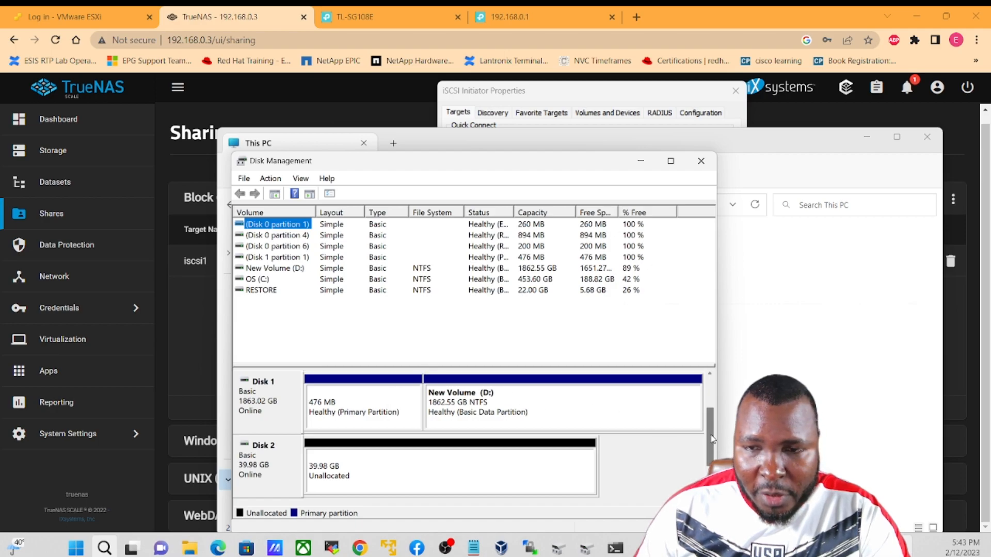
pyautogui.scroll(2, 717, 403)
pyautogui.scroll(-2, 716, 405)
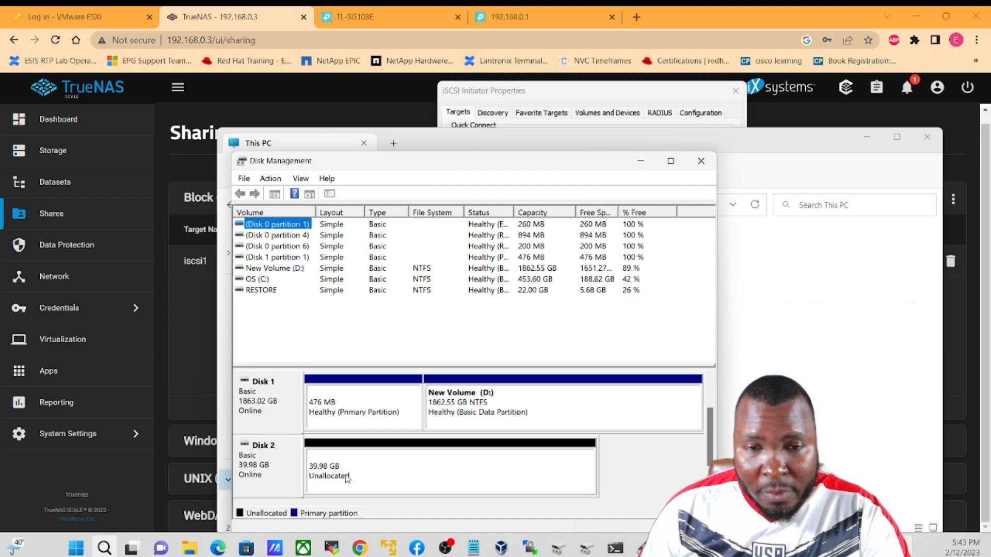
pyautogui.rightClick(367, 473)
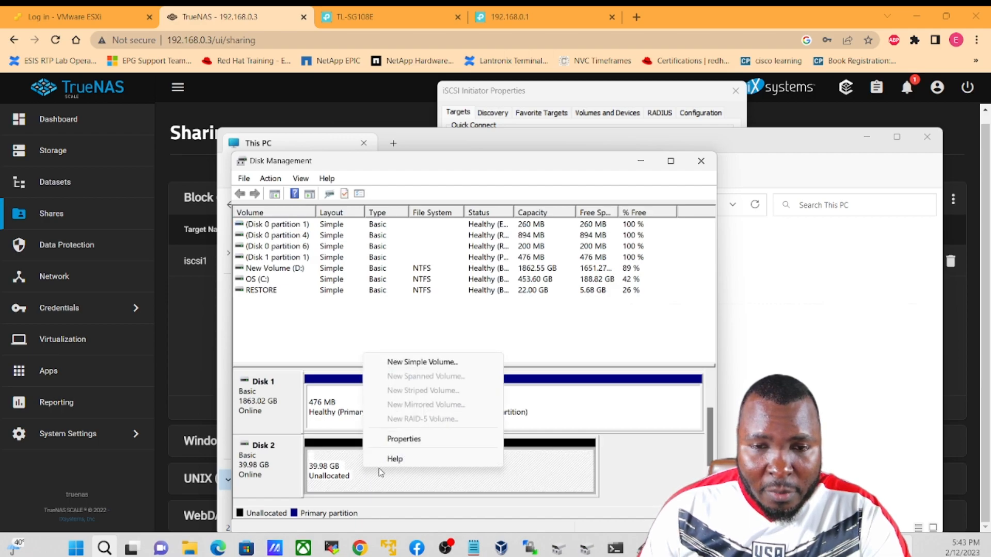
pyautogui.click(422, 362)
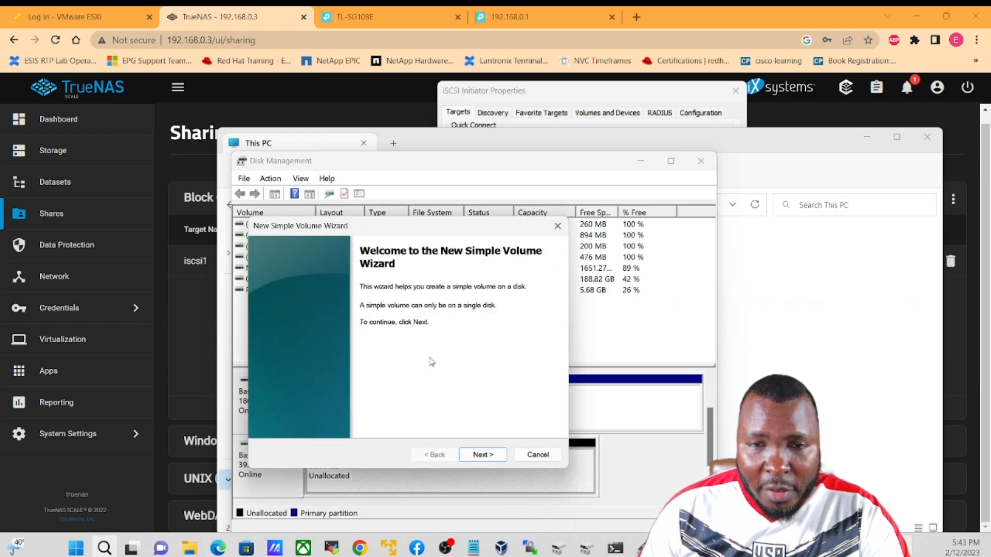
pyautogui.click(482, 455)
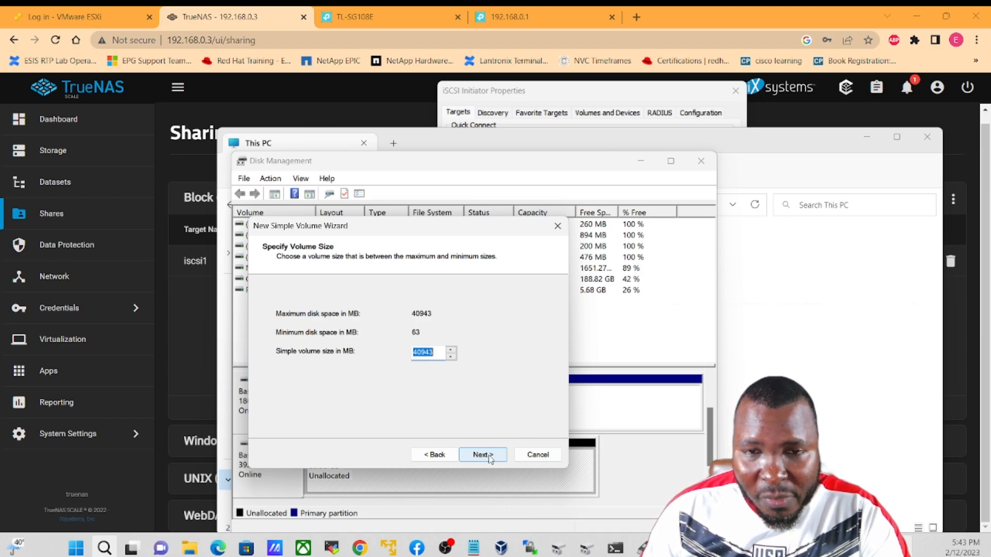
pyautogui.click(483, 455)
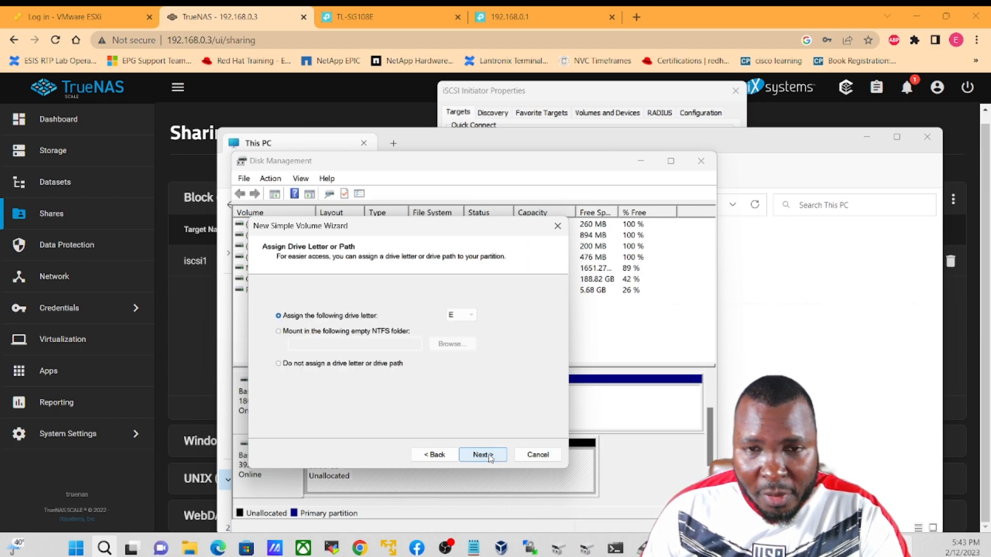
pyautogui.click(483, 455)
pyautogui.click(482, 454)
pyautogui.click(483, 454)
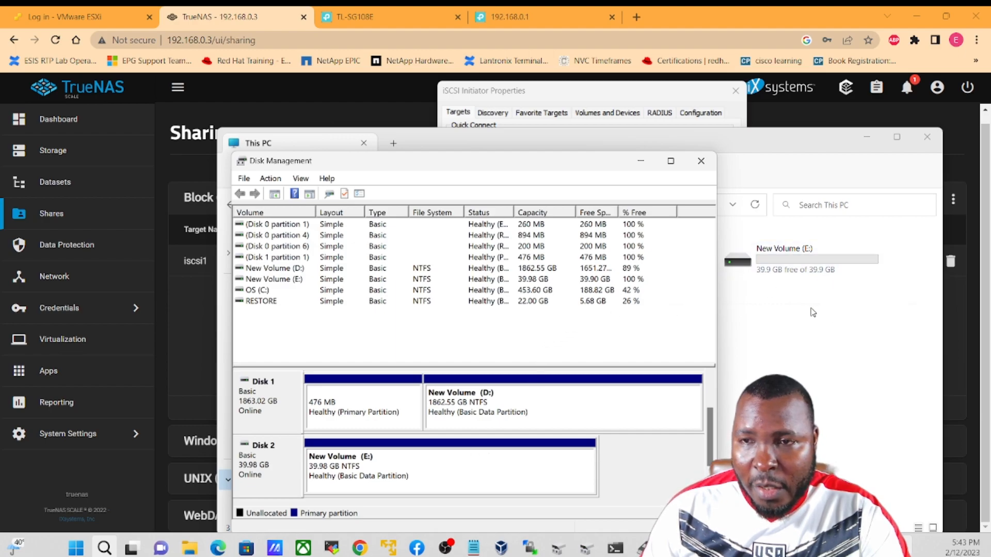
pyautogui.click(767, 284)
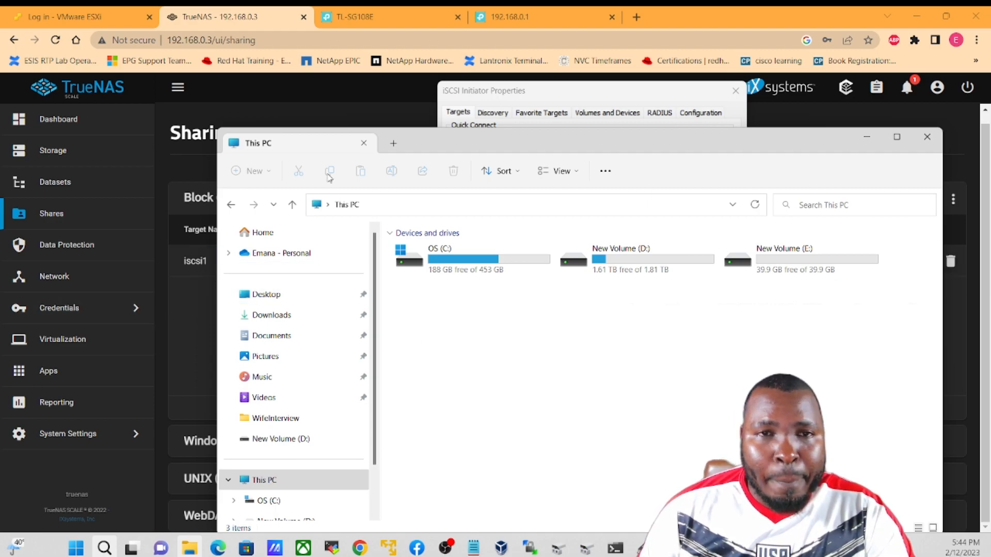
# Step: Return to TrueNAS in the browser and start a new zvol under pool1, named iscsi2 with a size of 50 GiB
pyautogui.click(290, 90)
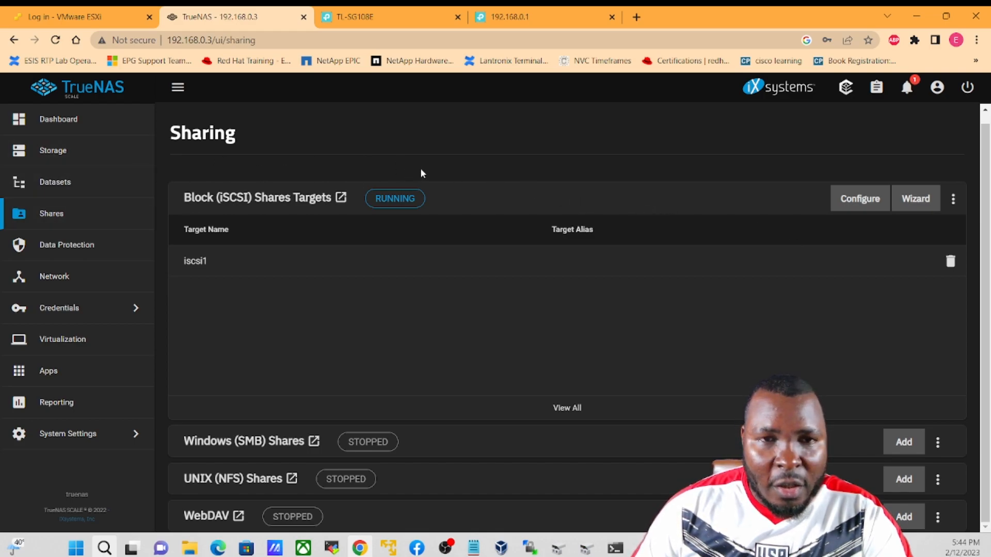
pyautogui.click(59, 183)
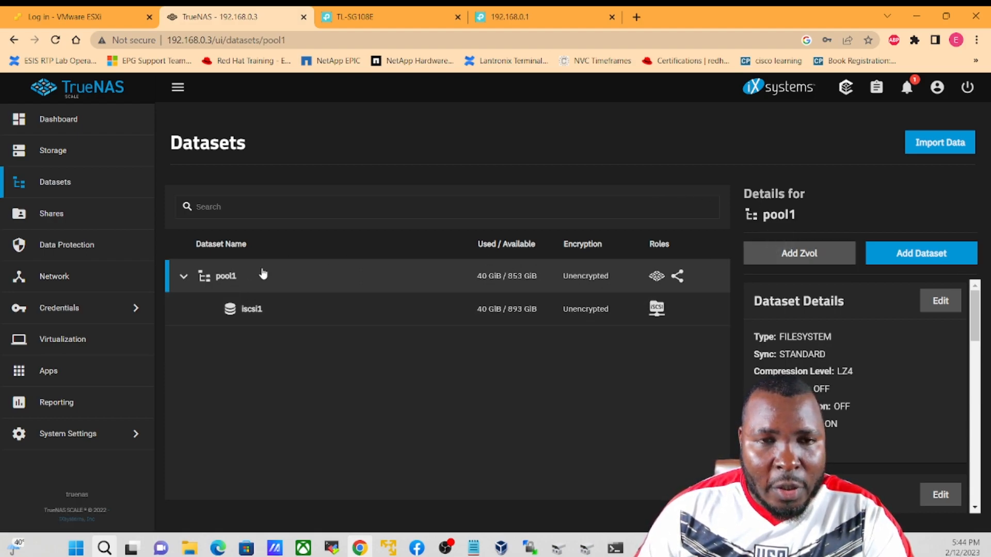
pyautogui.click(803, 253)
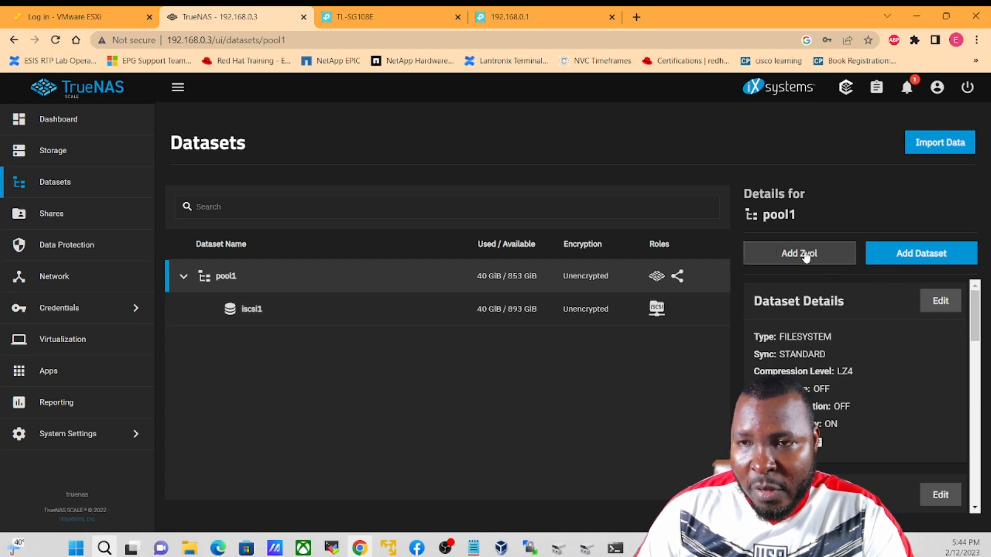
pyautogui.click(530, 205)
pyautogui.write('iscsi2')
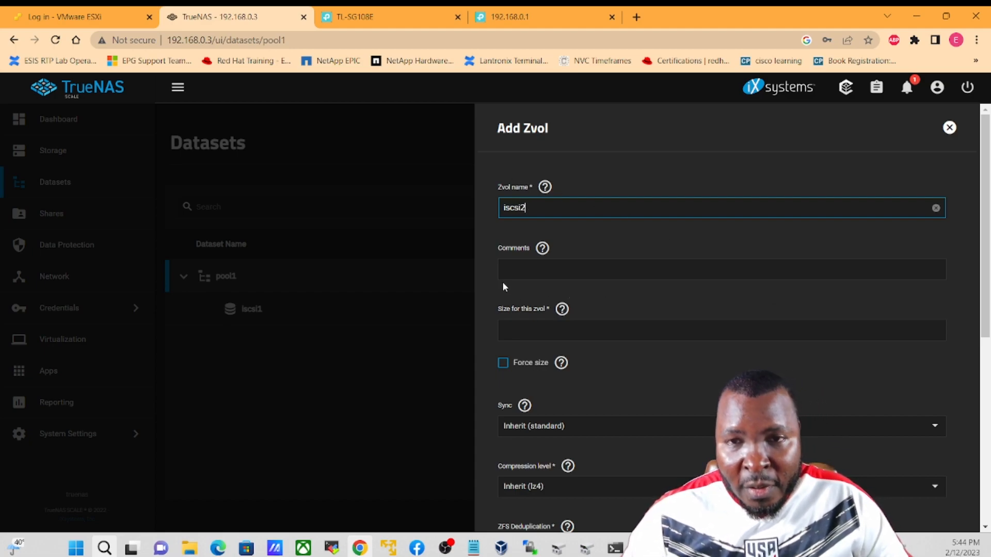
pyautogui.click(527, 333)
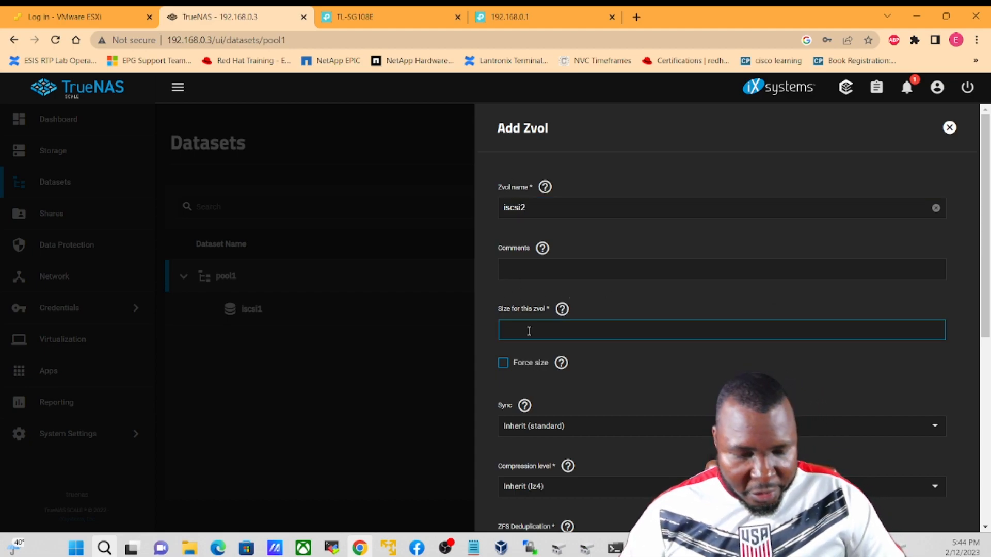
pyautogui.write('50')
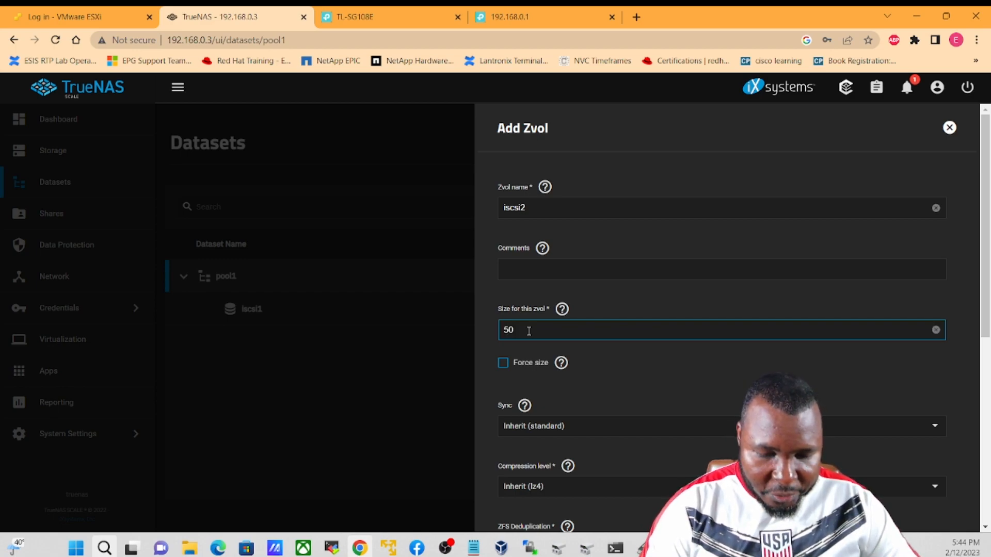
pyautogui.write('GiB')
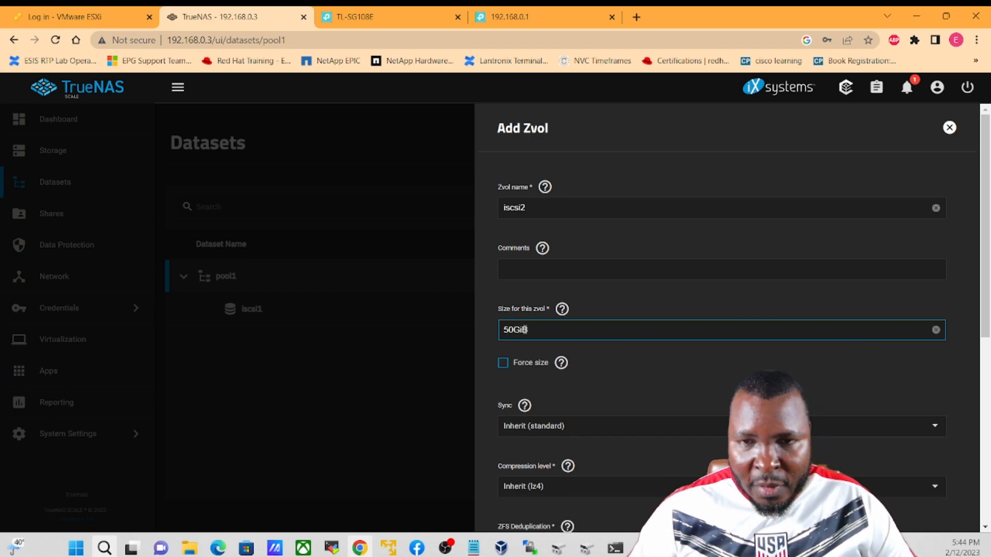
# Step: Set the new zvol's block size to 128 KiB in its advanced options and save the zvol
pyautogui.scroll(-4, 541, 435)
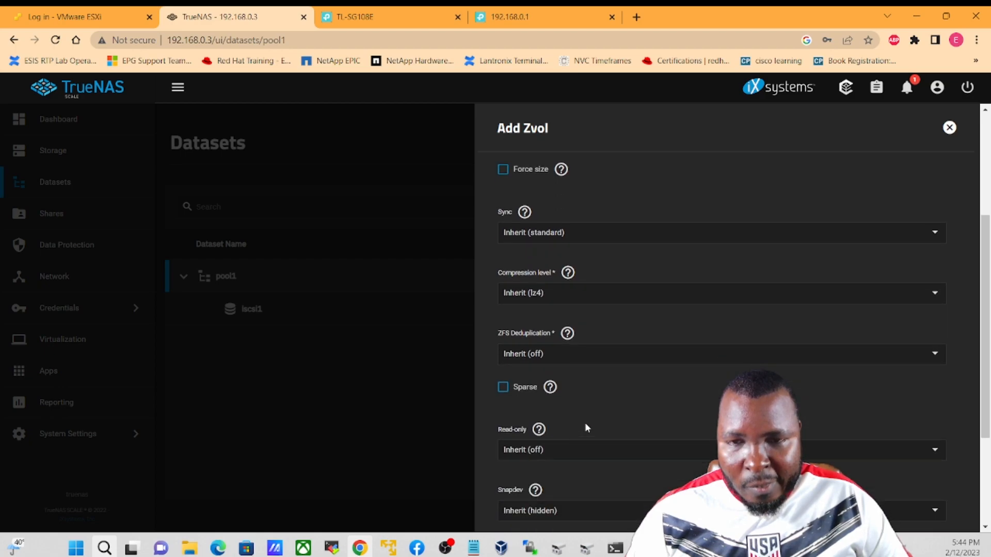
pyautogui.scroll(-2, 549, 388)
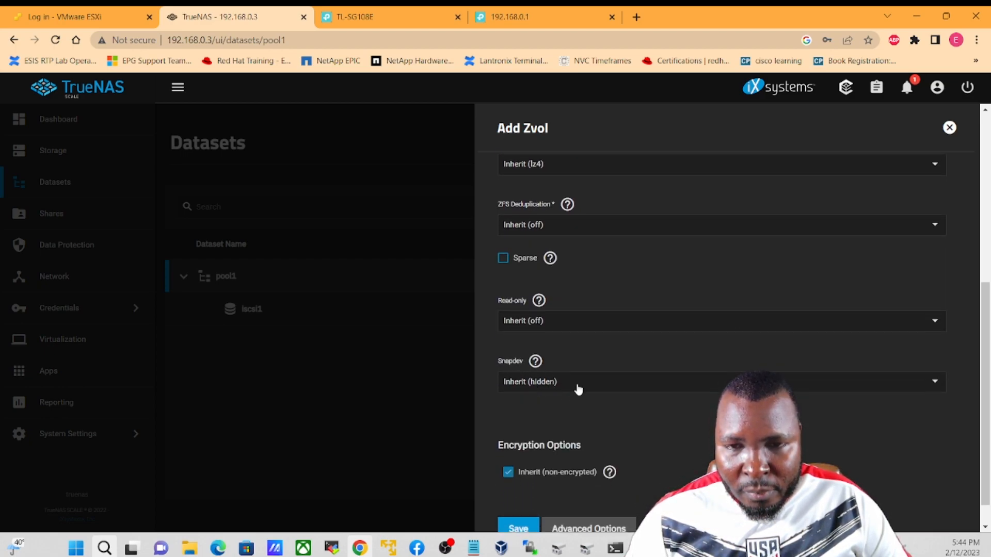
pyautogui.click(589, 527)
pyautogui.click(525, 388)
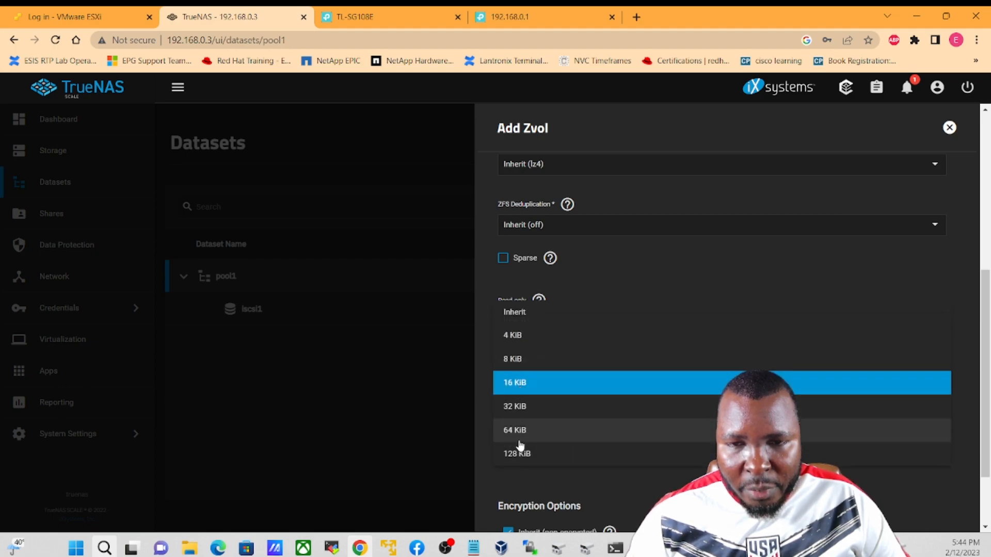
pyautogui.click(518, 456)
pyautogui.scroll(2, 572, 443)
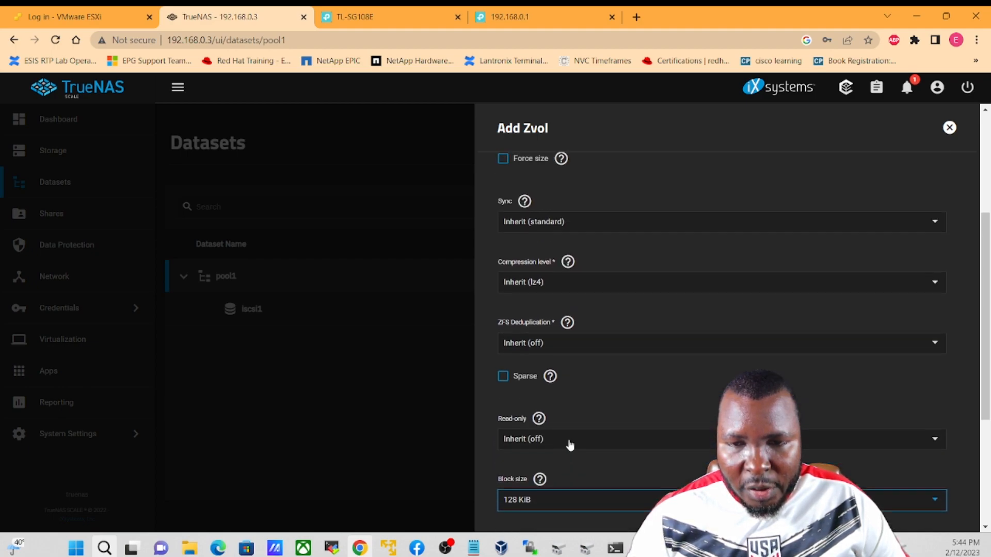
pyautogui.scroll(-4, 576, 438)
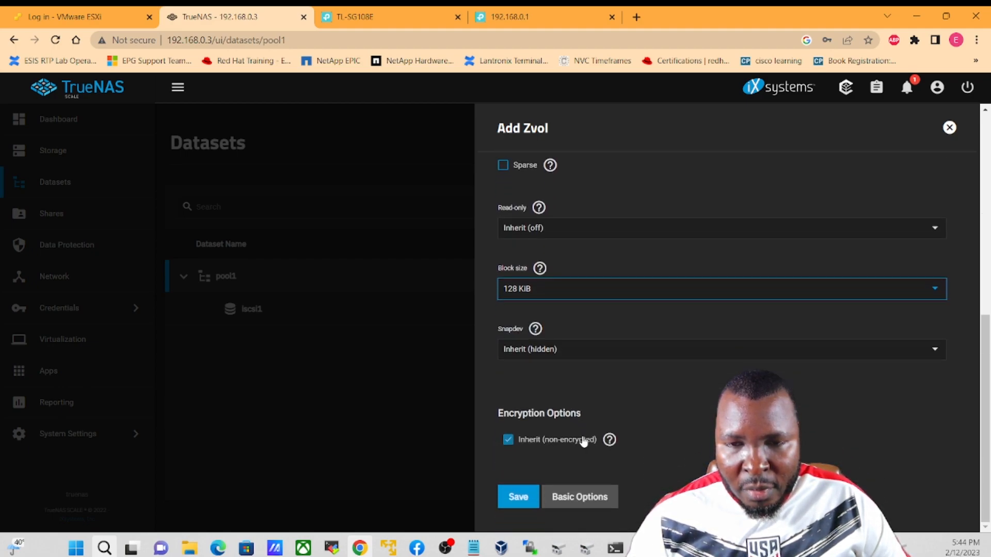
pyautogui.click(515, 495)
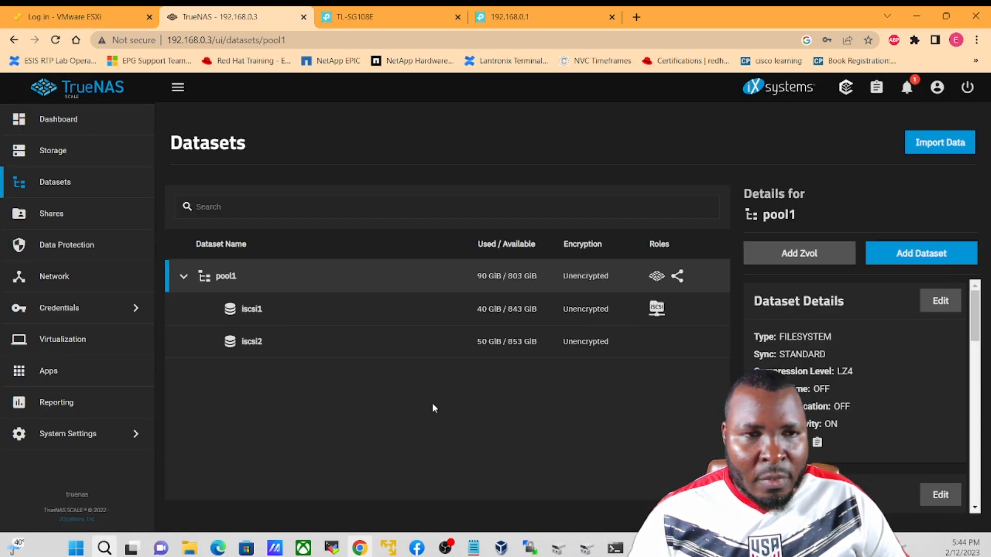
# Step: Start the iSCSI share wizard, name the block device iscsi2 and choose pool1/iscsi2 (50 GiB) as its device
pyautogui.click(50, 215)
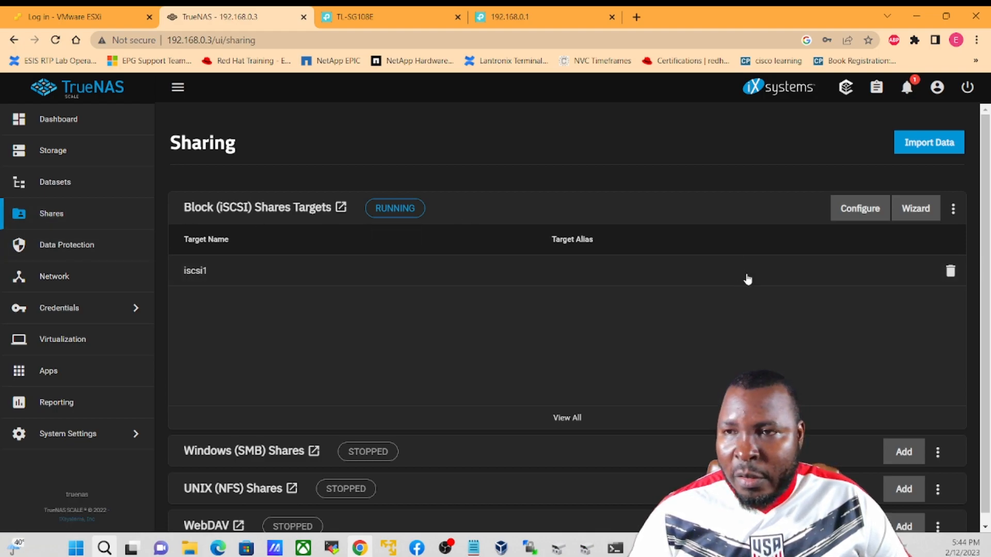
pyautogui.click(917, 210)
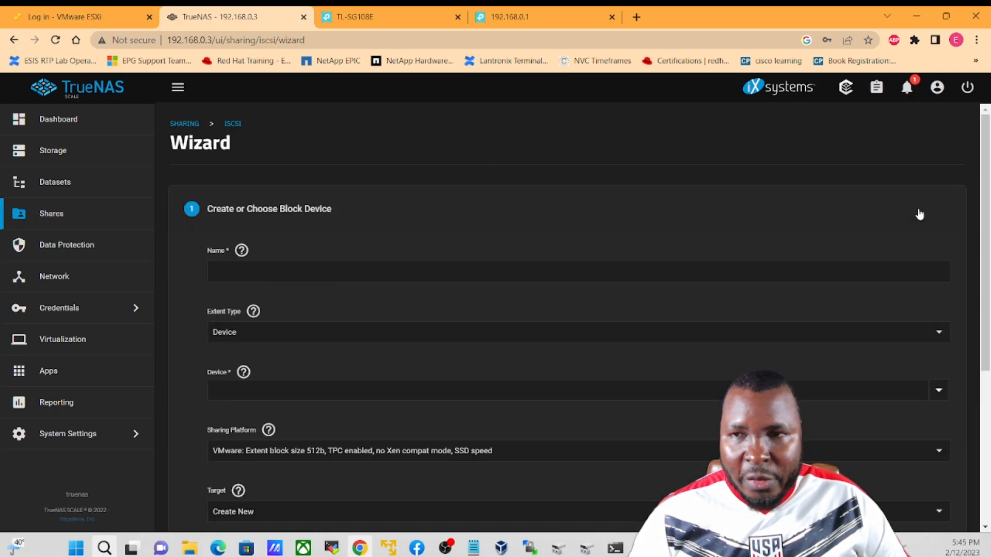
pyautogui.click(247, 271)
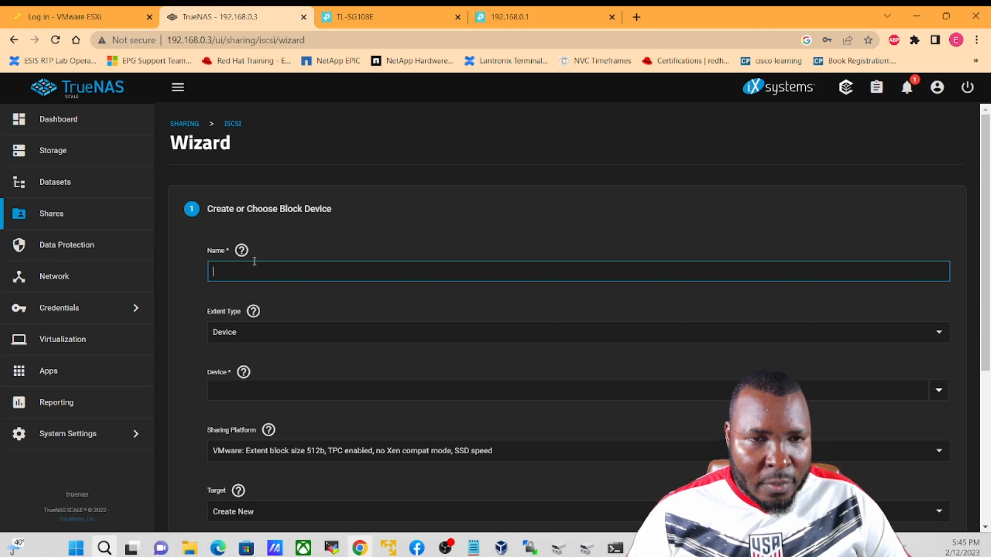
pyautogui.write('is')
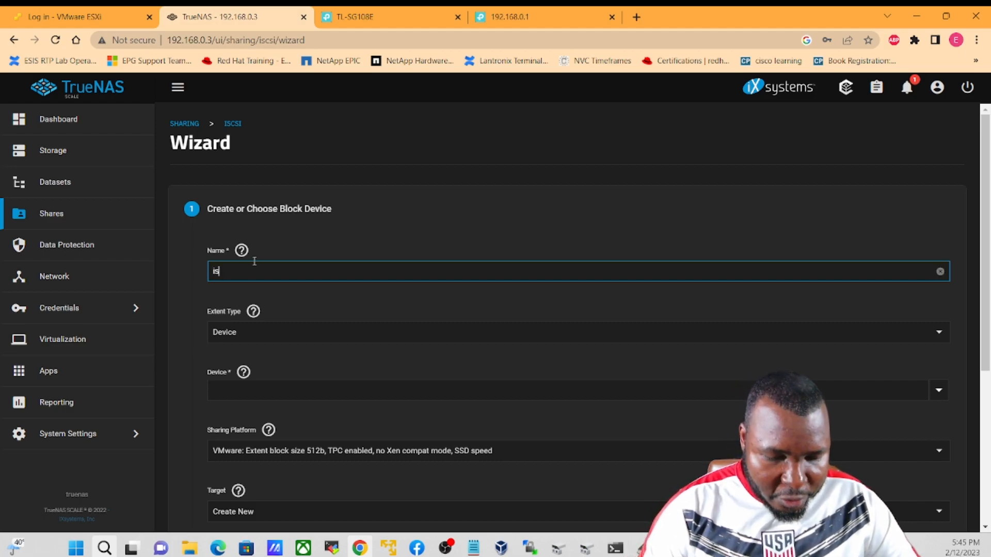
pyautogui.write('csi2')
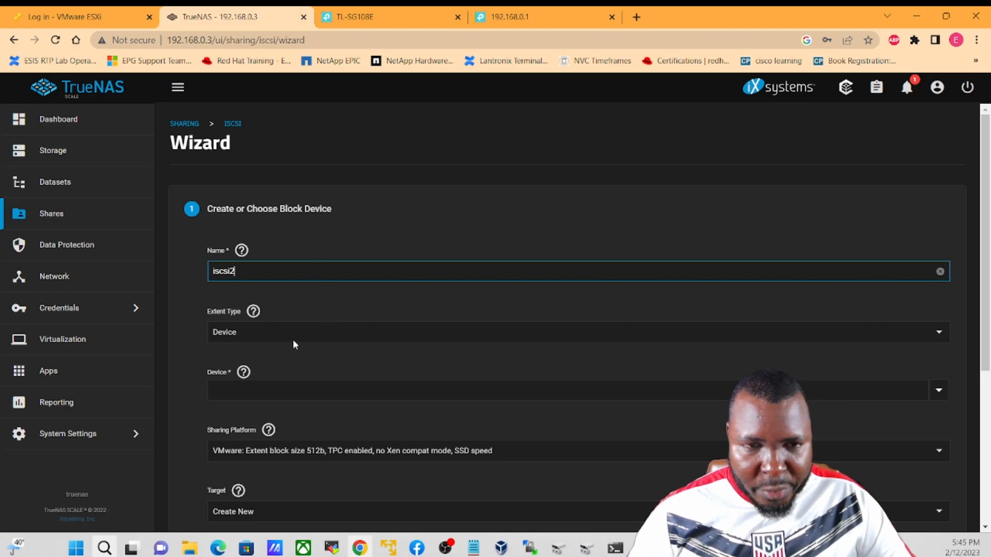
pyautogui.click(226, 387)
pyautogui.write('poo')
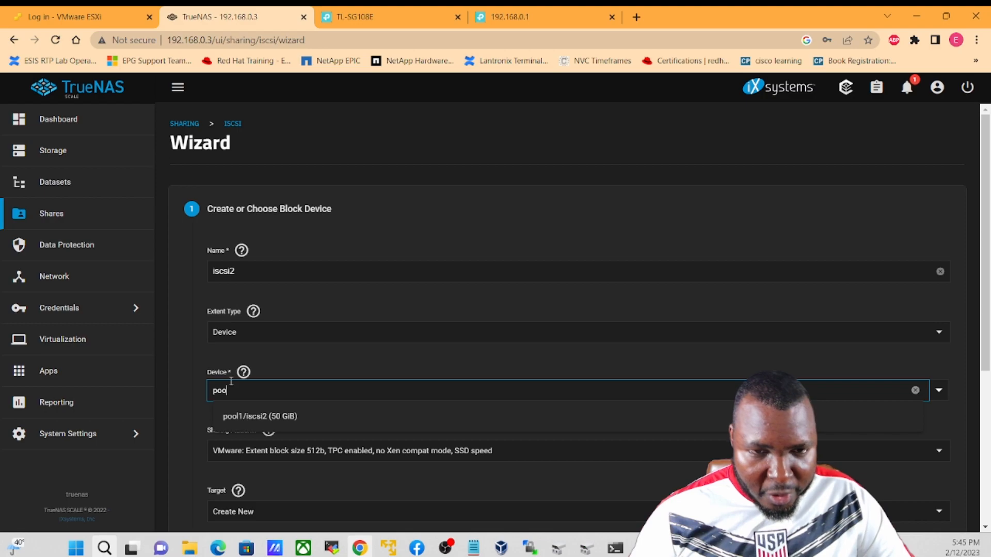
pyautogui.click(258, 419)
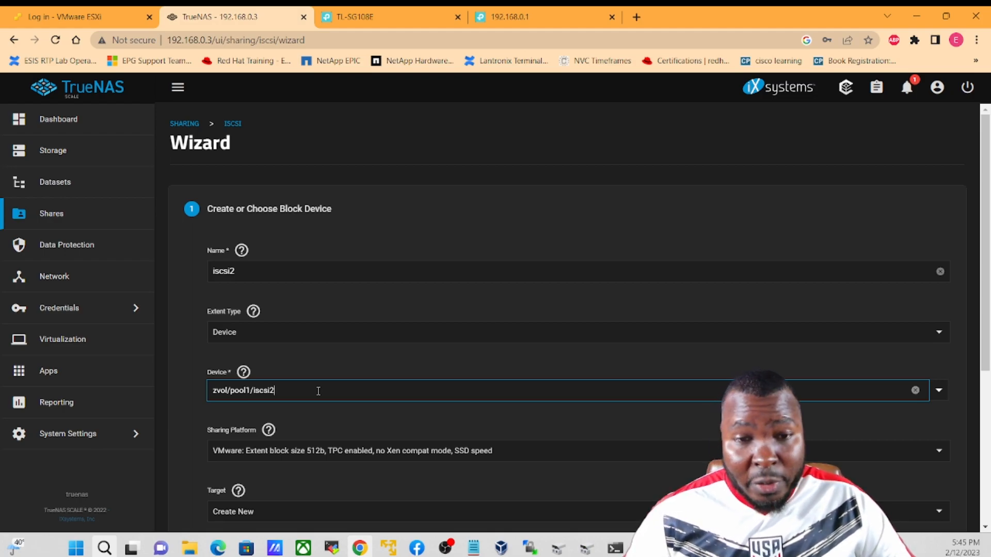
# Step: Set the sharing platform to Modern OS with 4k extent block size and continue to the portal settings
pyautogui.scroll(-3, 355, 389)
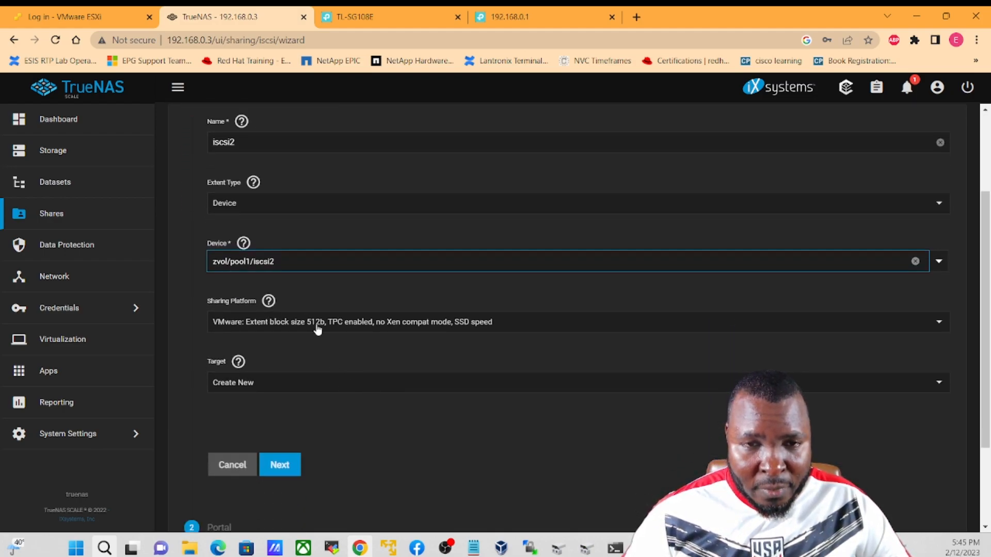
pyautogui.click(321, 323)
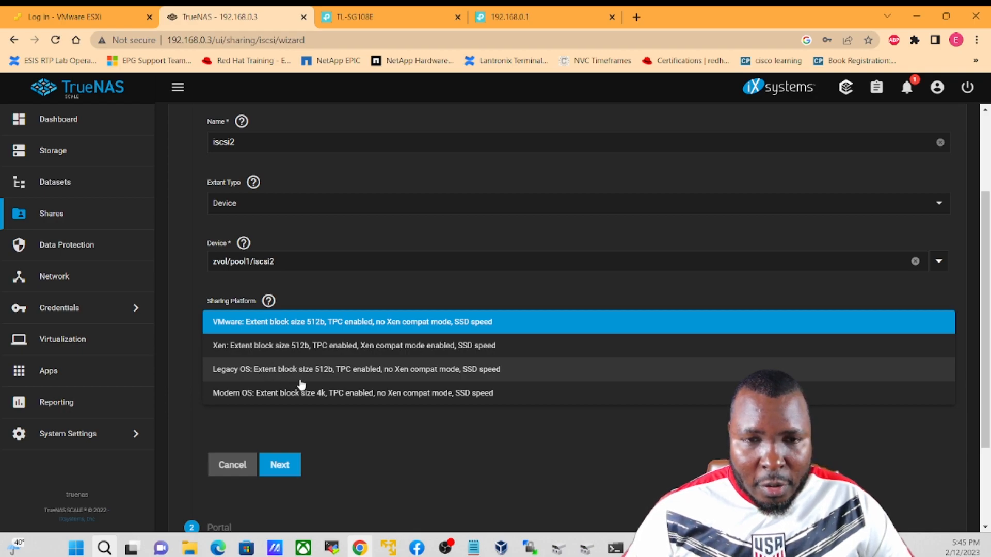
pyautogui.click(294, 396)
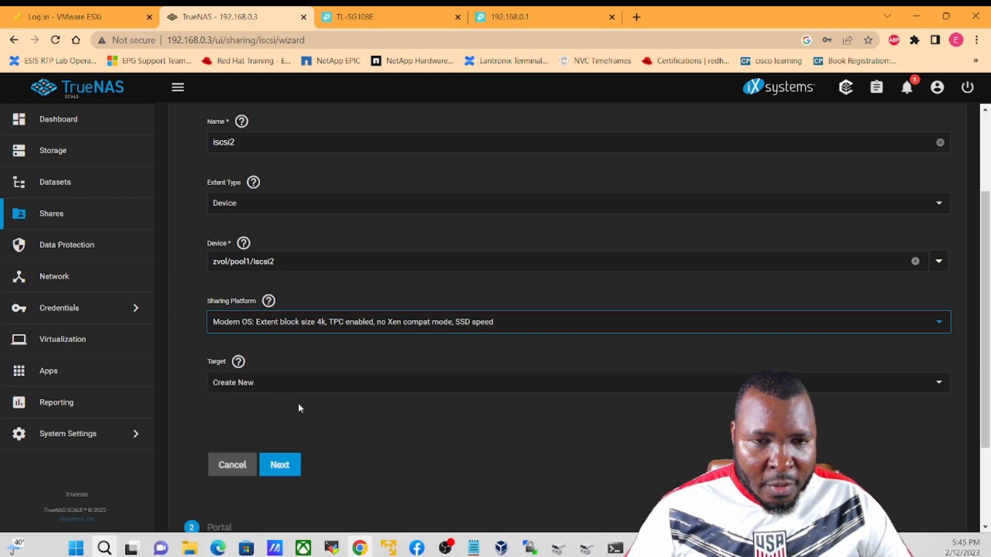
pyautogui.click(282, 467)
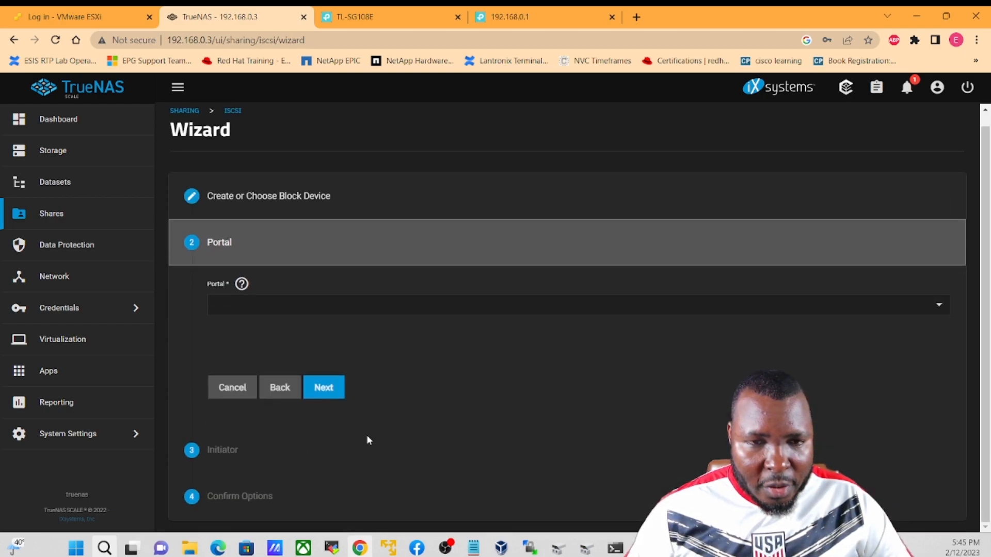
# Step: Choose the existing portal 1 (192.168.0.3), leave the initiators empty and save the iscsi2 share
pyautogui.click(338, 310)
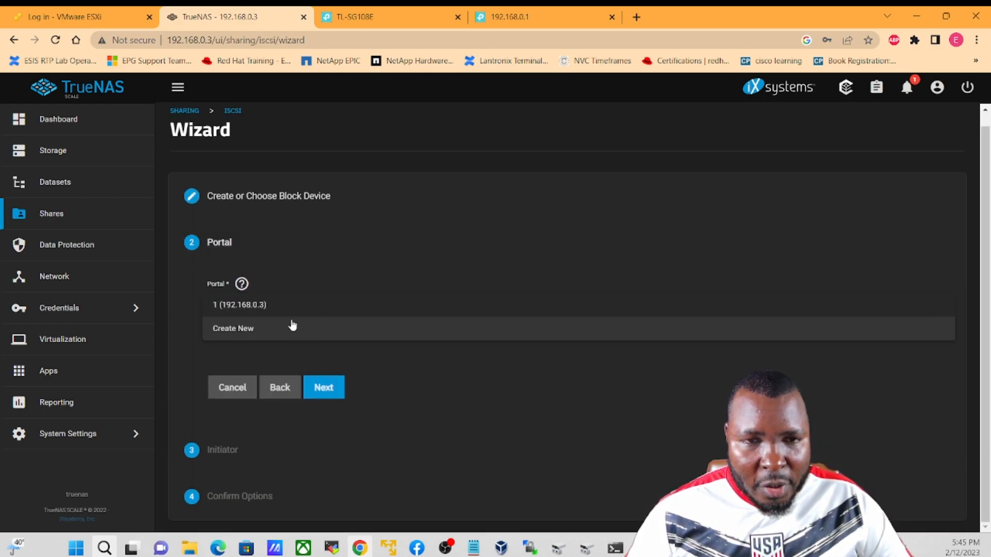
pyautogui.click(249, 307)
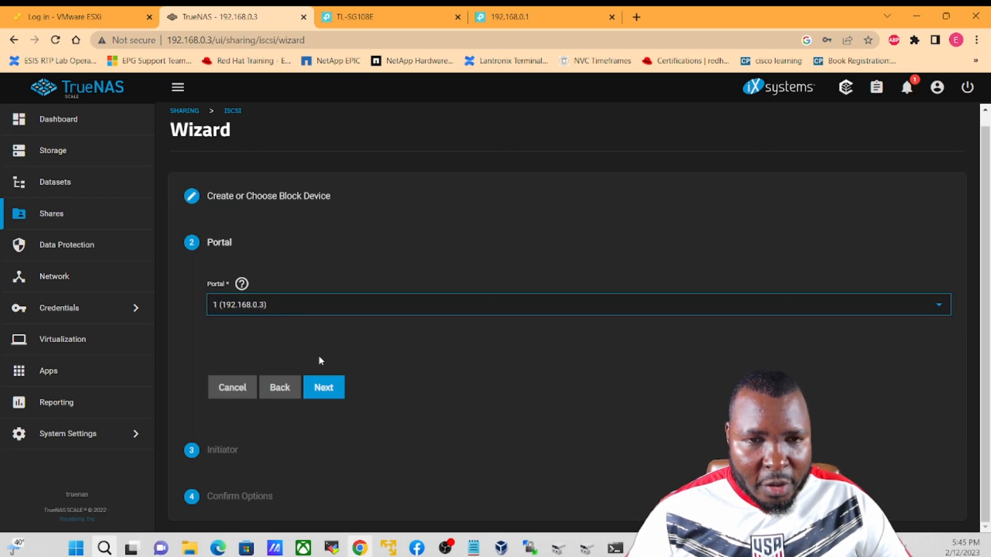
pyautogui.click(326, 386)
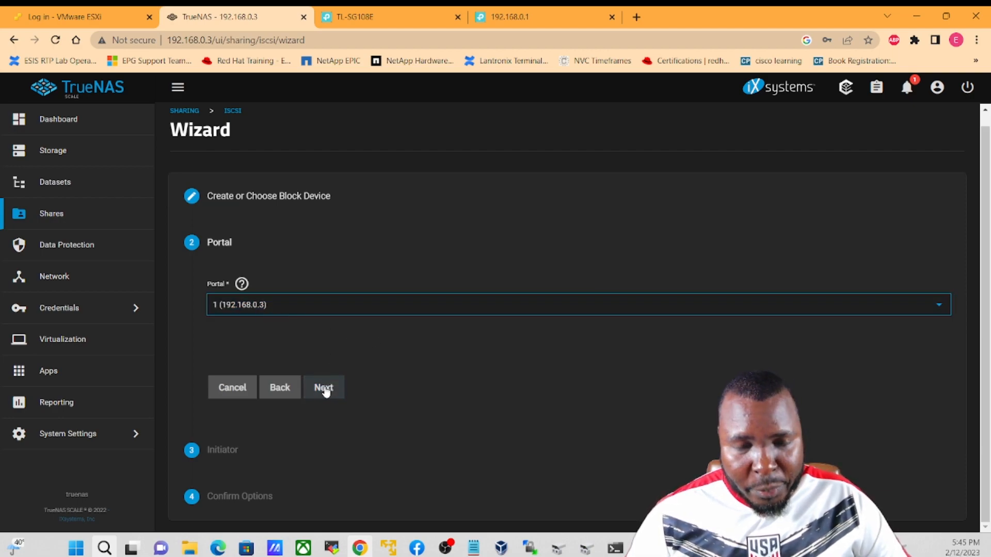
pyautogui.click(321, 433)
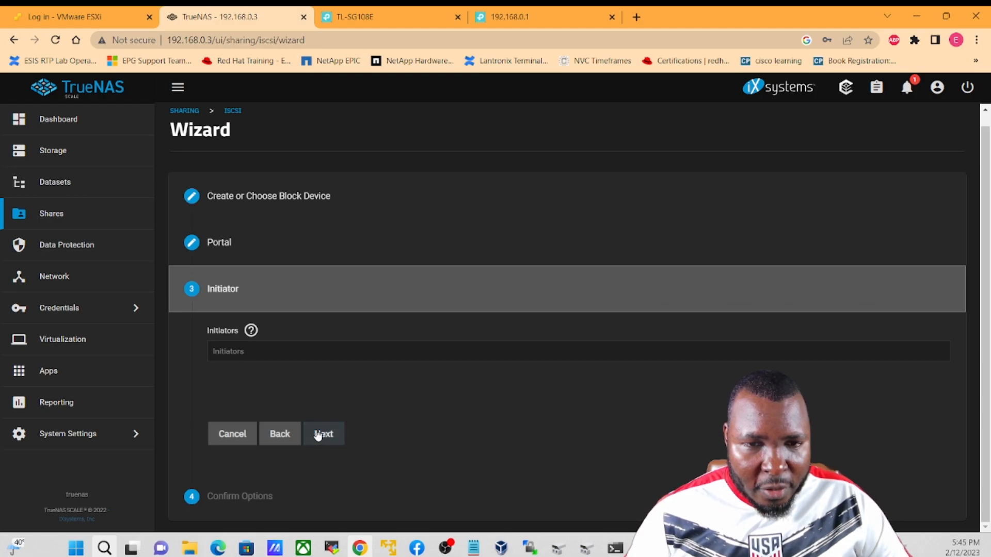
pyautogui.click(332, 485)
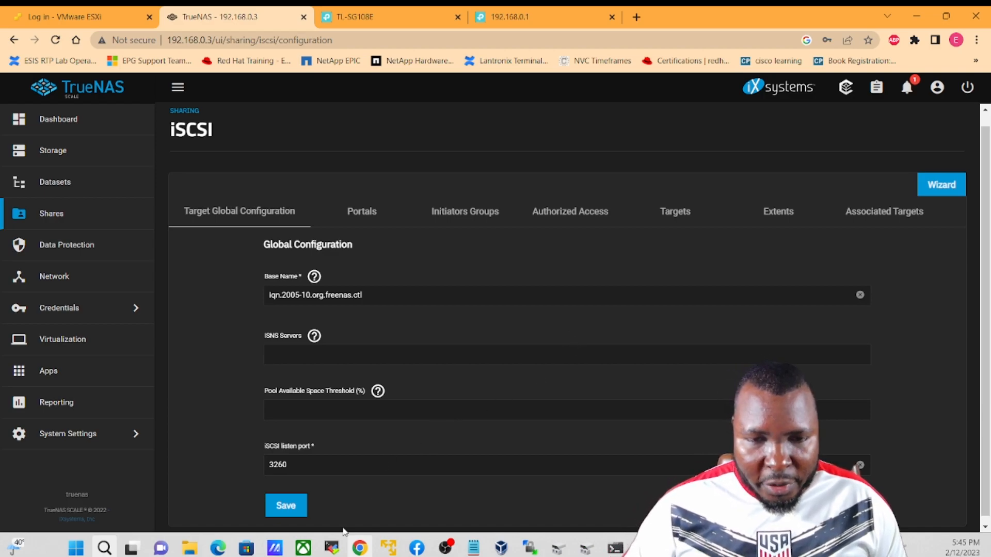
# Step: Switch to the MobaXterm session on the CentOS server and display the contents of /etc/centos-release
pyautogui.click(331, 548)
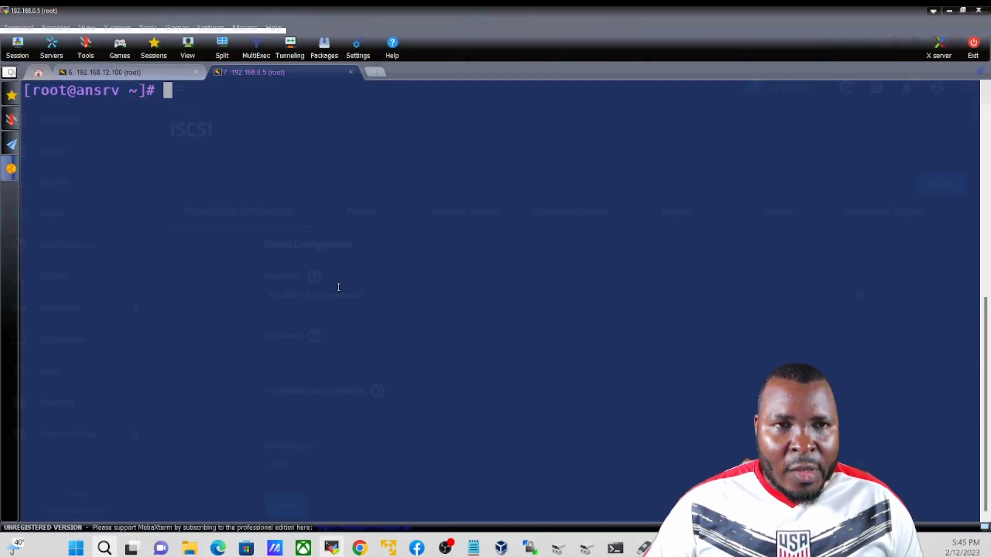
pyautogui.write('c')
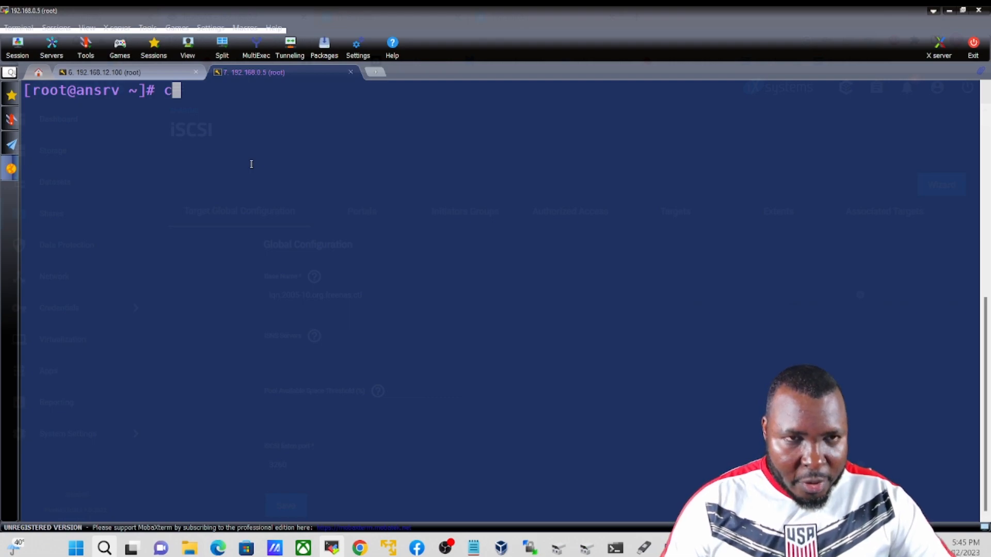
pyautogui.write('at ')
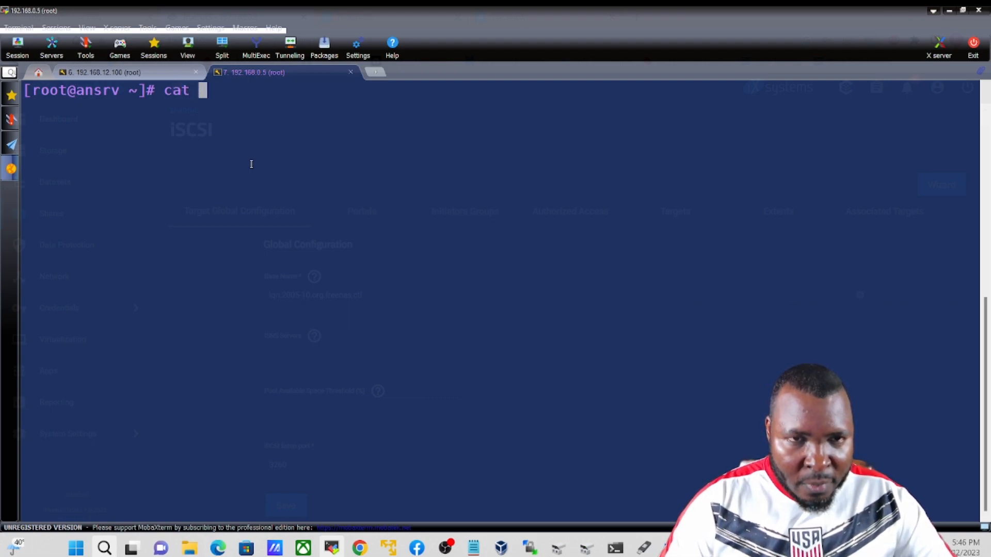
pyautogui.write('/etc/')
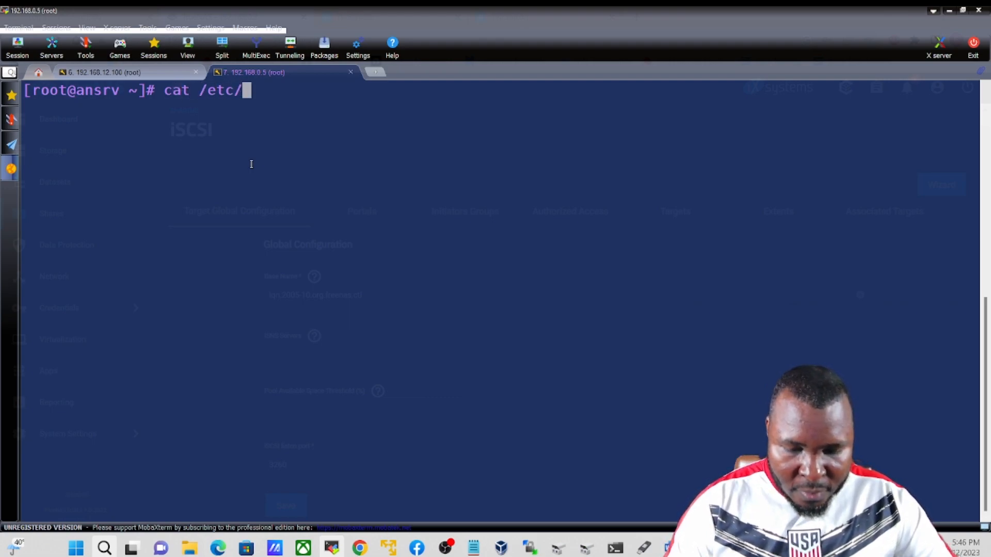
pyautogui.write('cento')
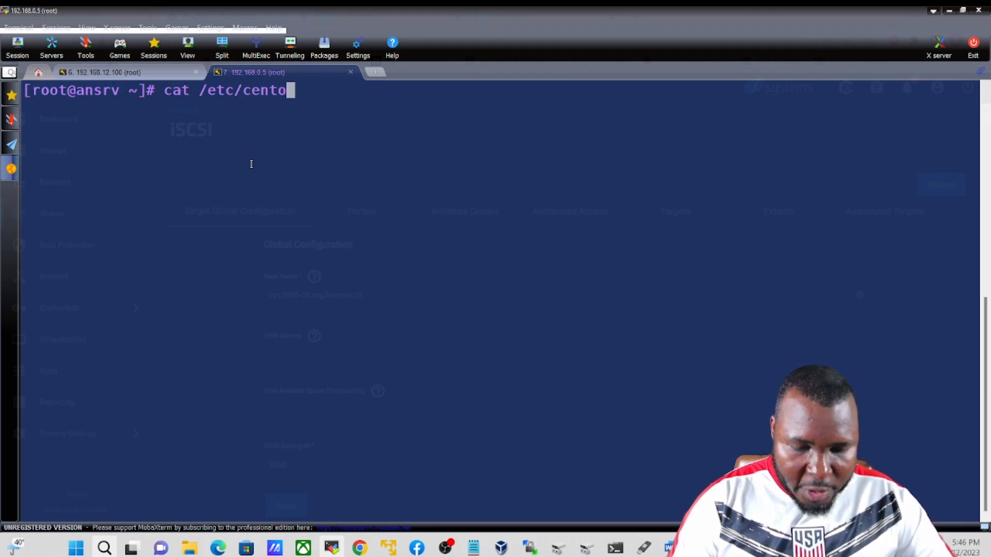
pyautogui.write('s-r')
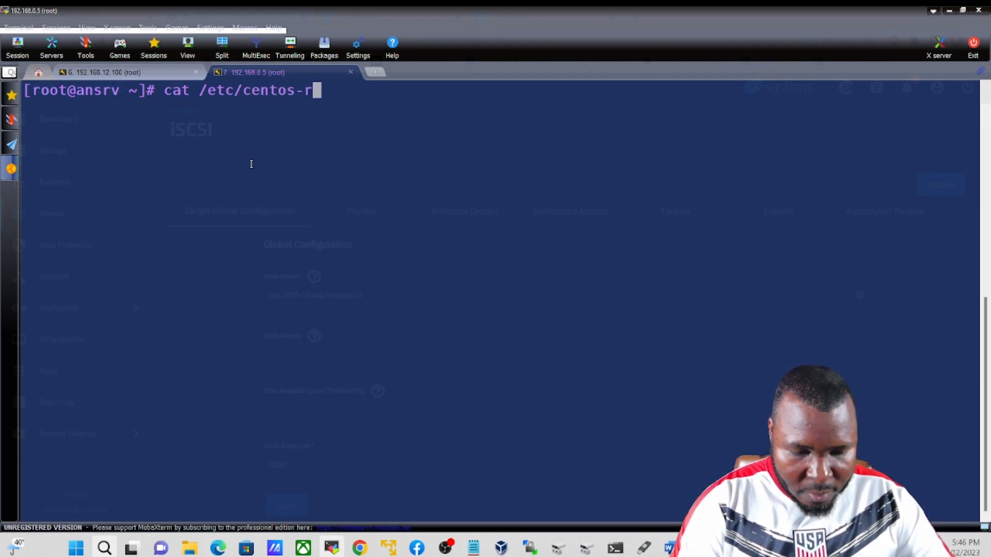
pyautogui.write('elease')
pyautogui.press('Return')
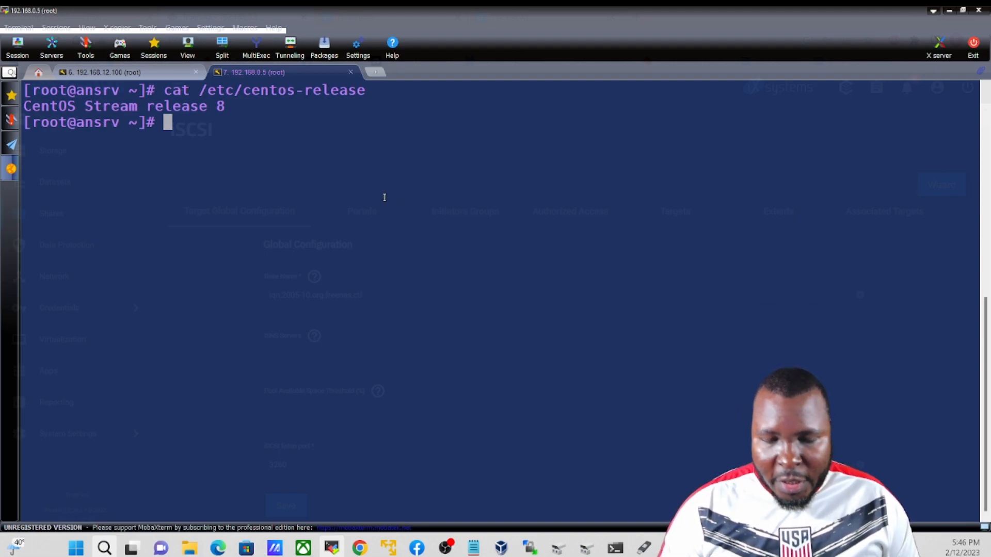
# Step: Enter yum install iscsi* but abandon it without running, and check the iscsid service's status with systemctl
pyautogui.write('yum install iscsi*')
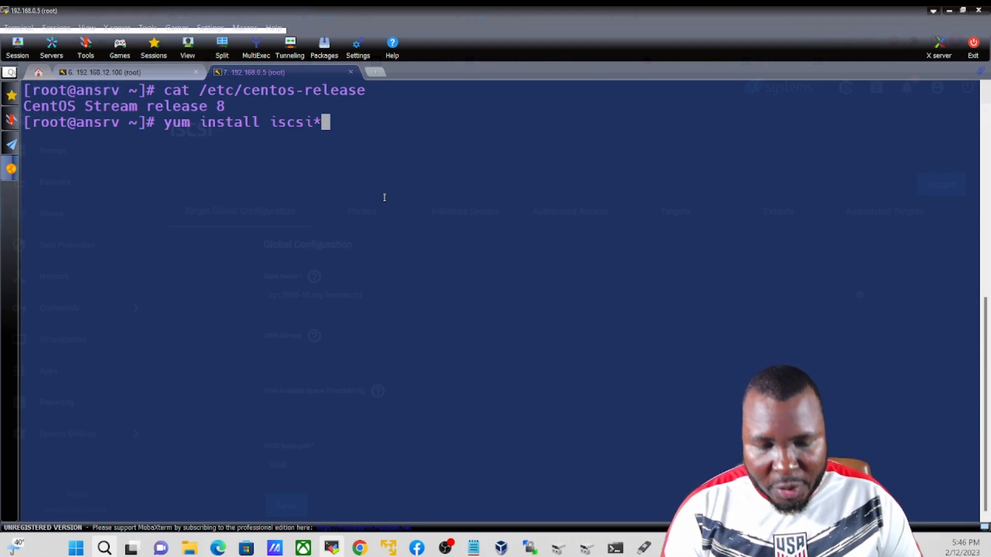
pyautogui.hotkey('ctrl', 'c')
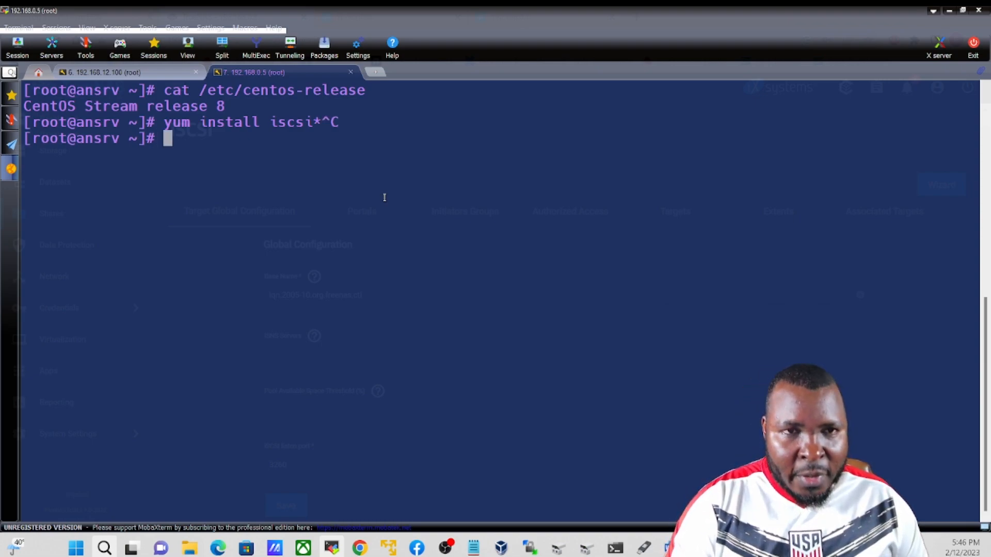
pyautogui.write('sy')
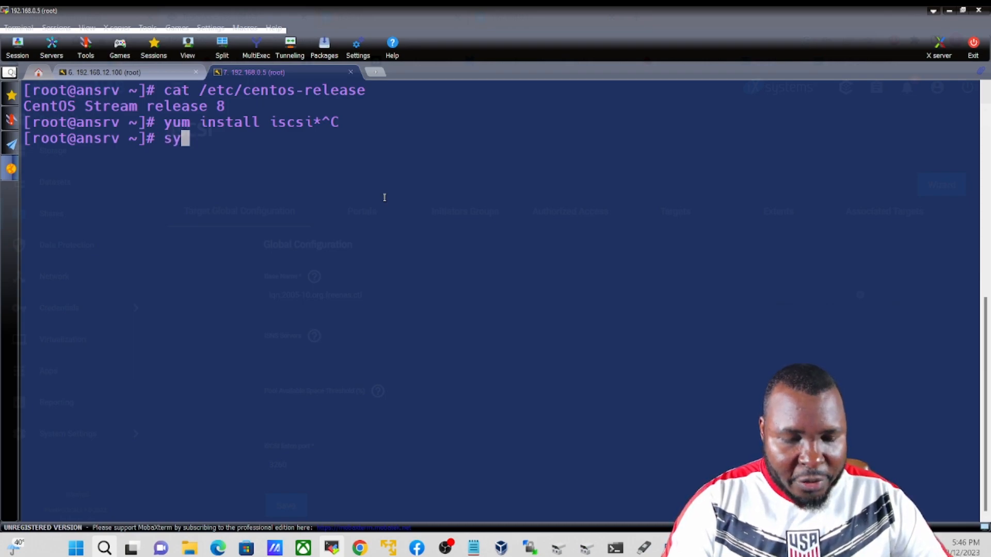
pyautogui.write('stemct')
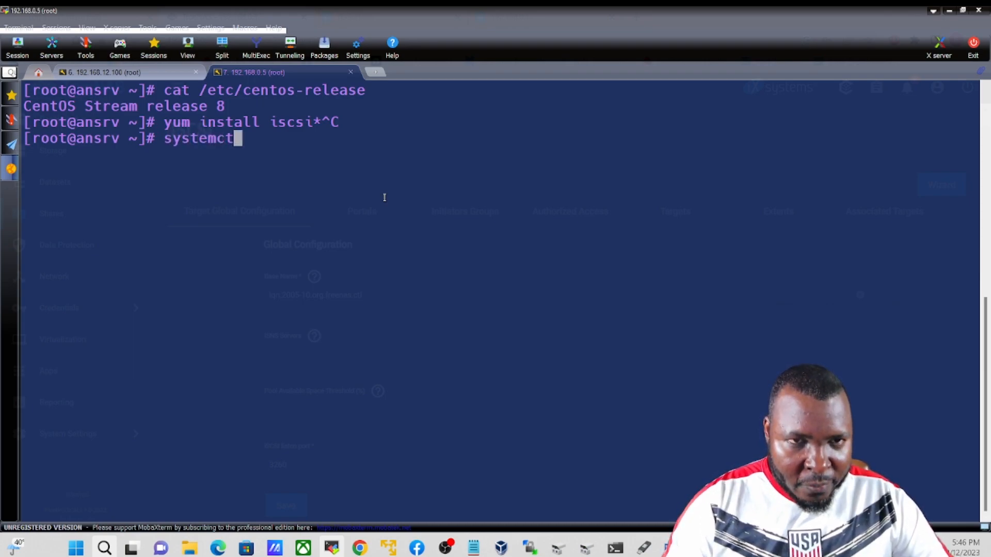
pyautogui.write('l st')
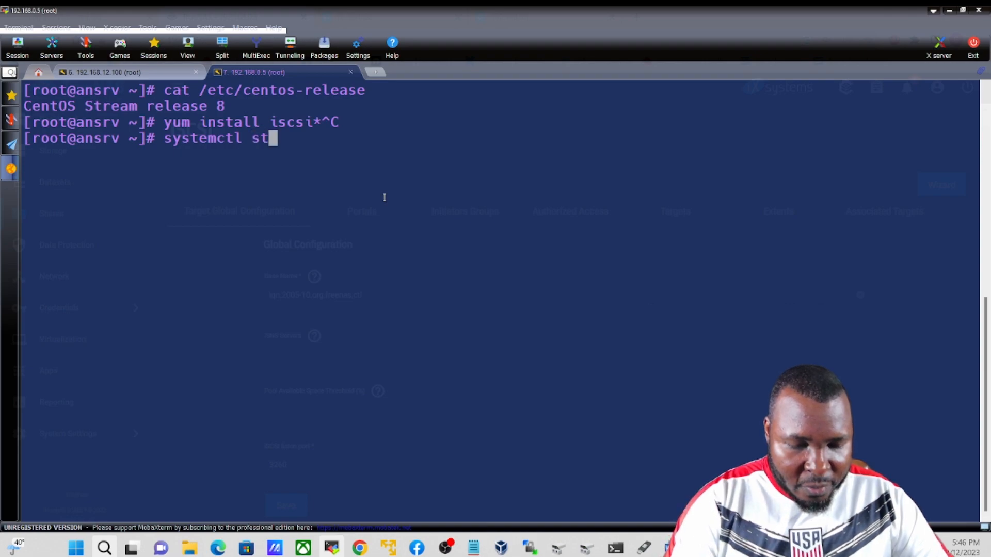
pyautogui.write('atus sicsid')
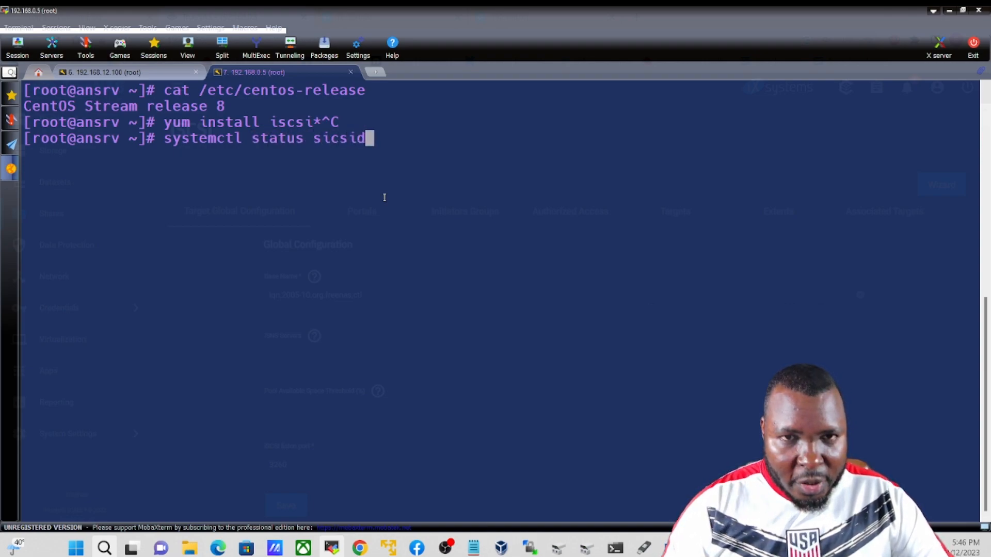
pyautogui.press('Left')
pyautogui.press('Left')
pyautogui.press('Left')
pyautogui.press('Left')
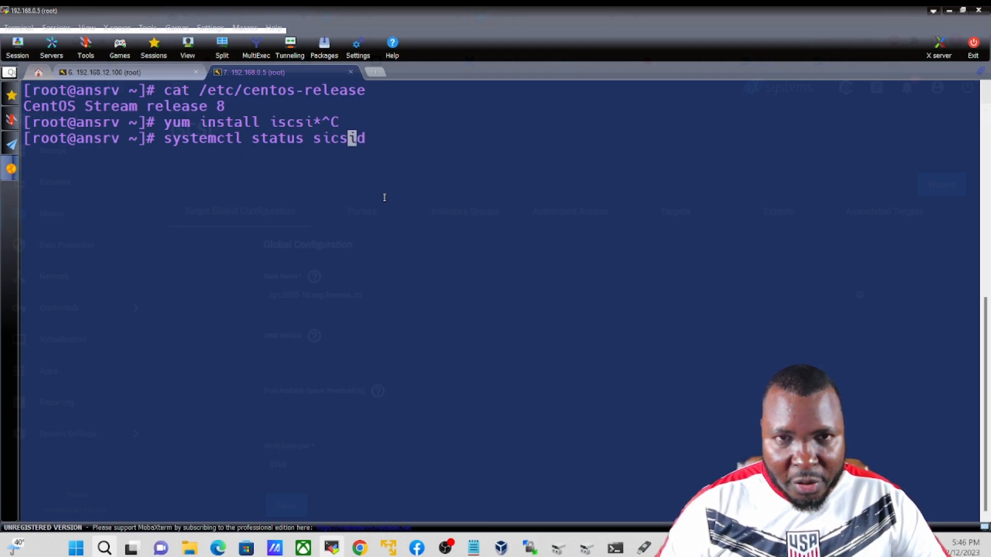
pyautogui.press('BackSpace')
pyautogui.press('BackSpace')
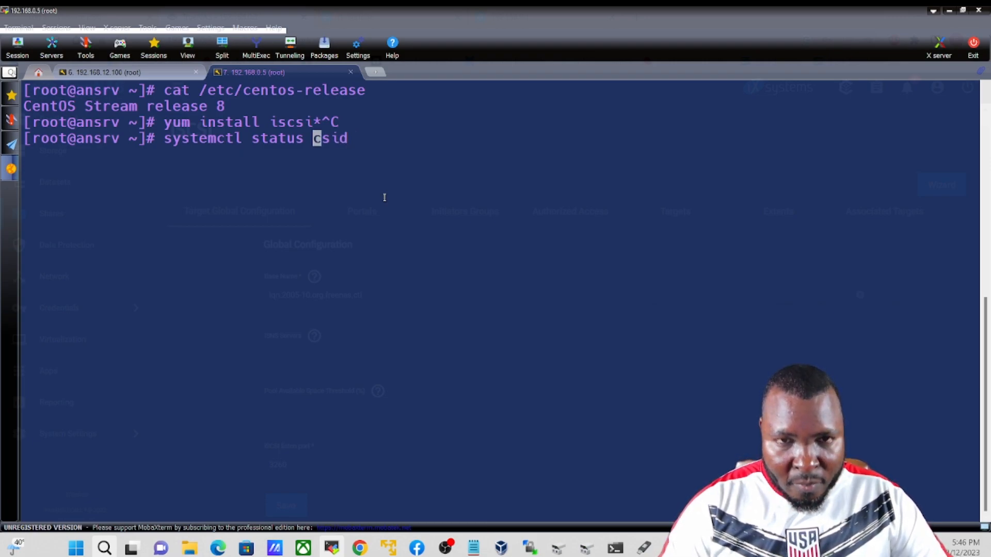
pyautogui.write('is')
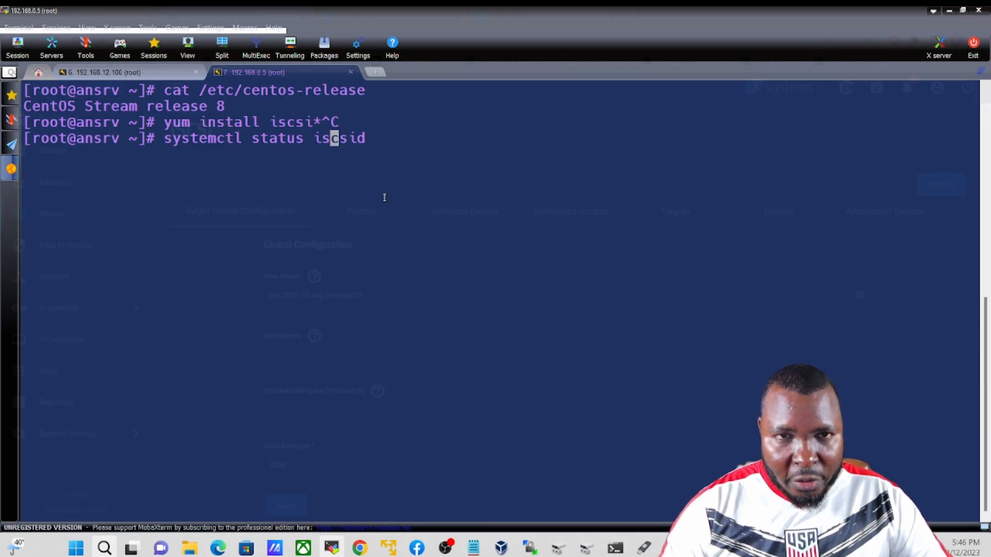
pyautogui.press('Return')
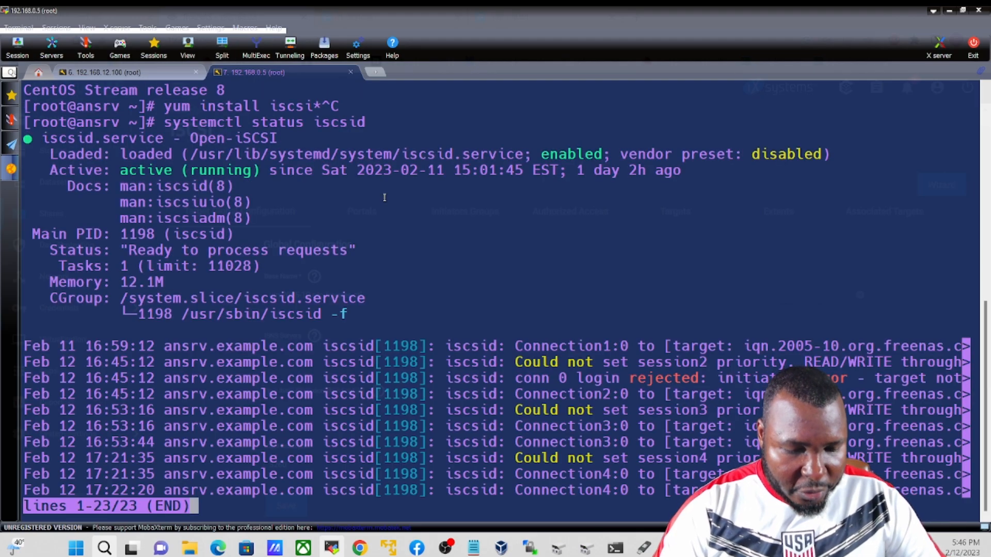
pyautogui.press('q')
# Step: Clear the terminal, open the iscsiadm manual page and go to its EXAMPLES section
pyautogui.write('clear')
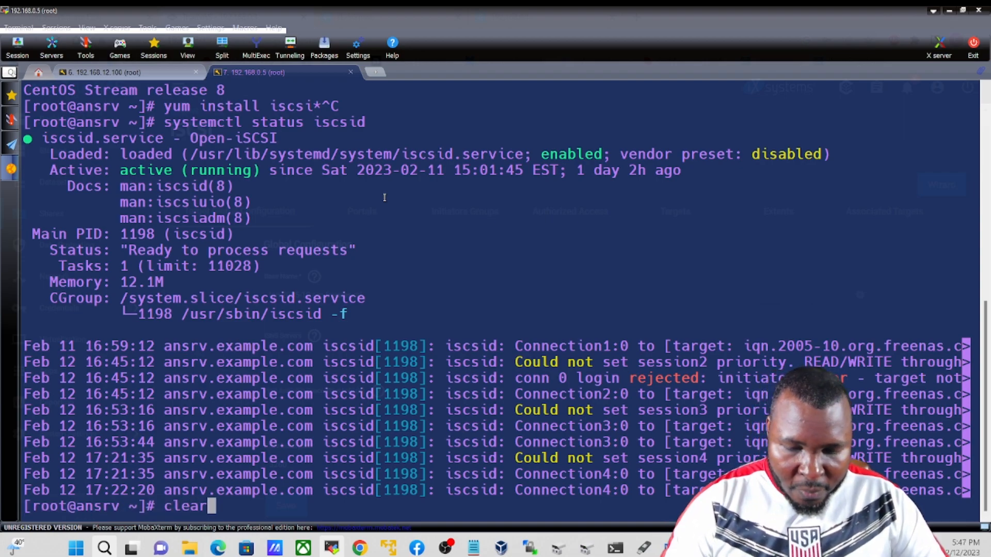
pyautogui.press('Return')
pyautogui.write('man is')
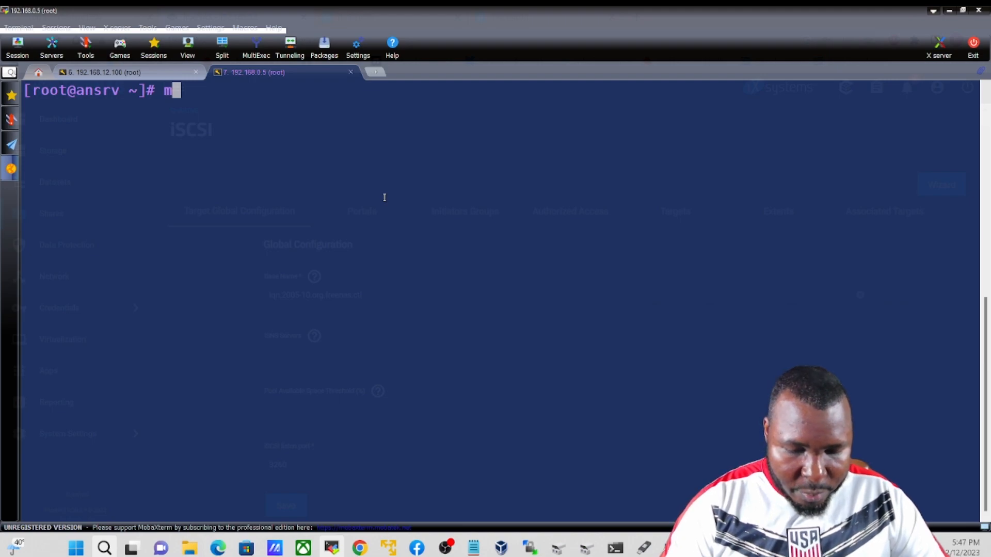
pyautogui.write('c')
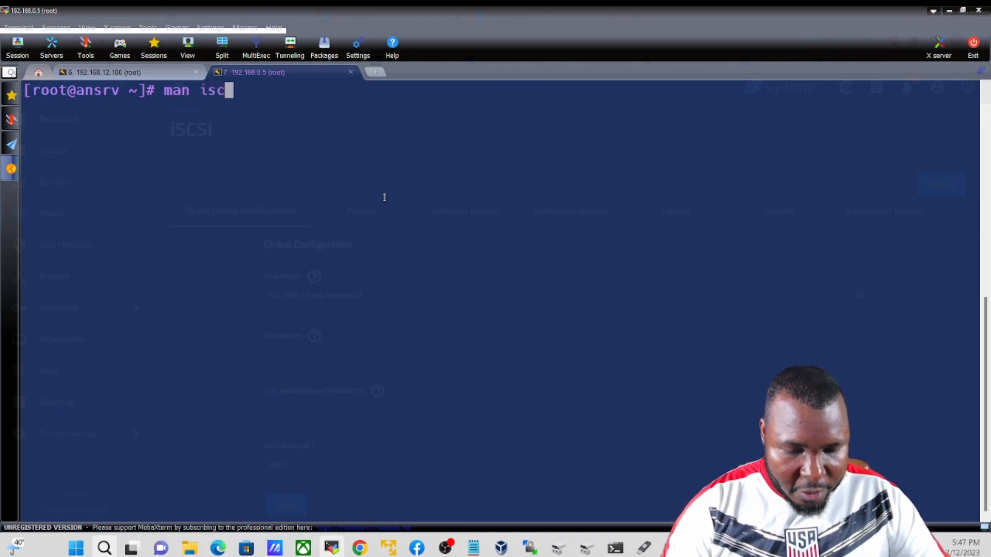
pyautogui.write('siadm')
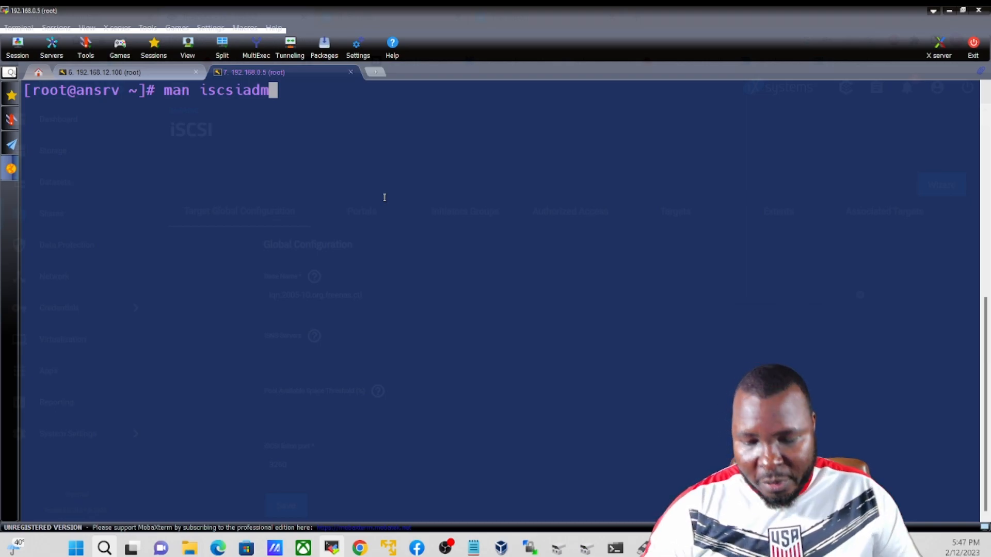
pyautogui.press('Return')
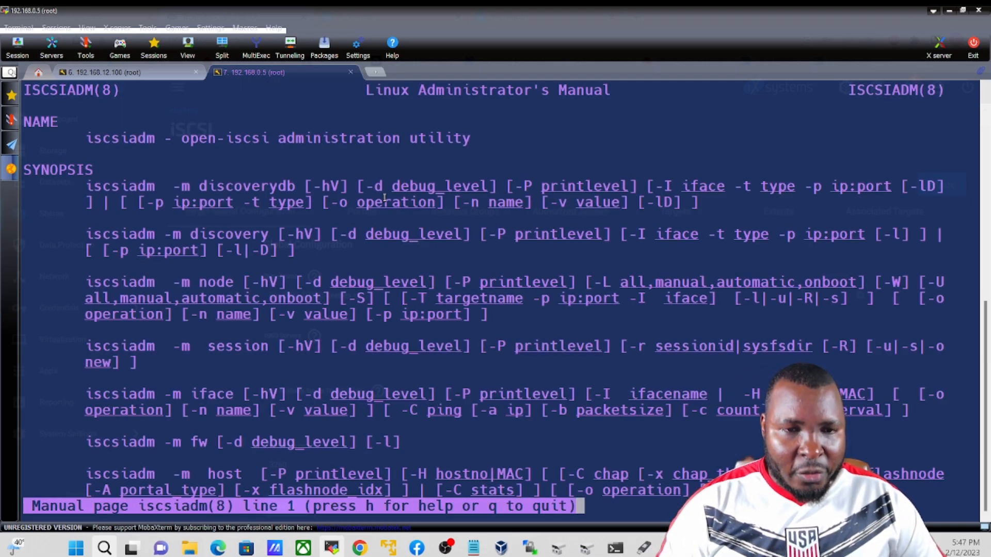
pyautogui.scroll(-20, 384, 197)
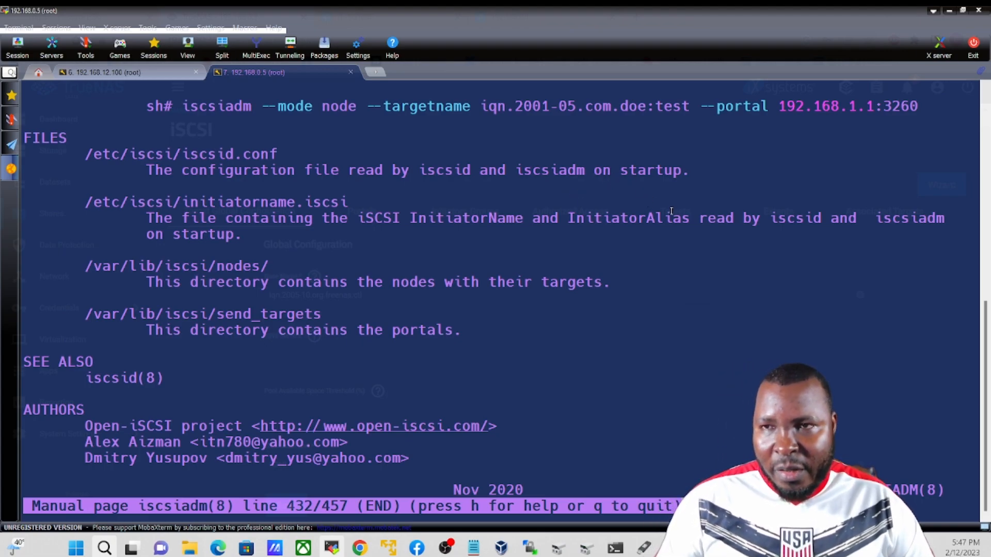
pyautogui.scroll(3, 597, 294)
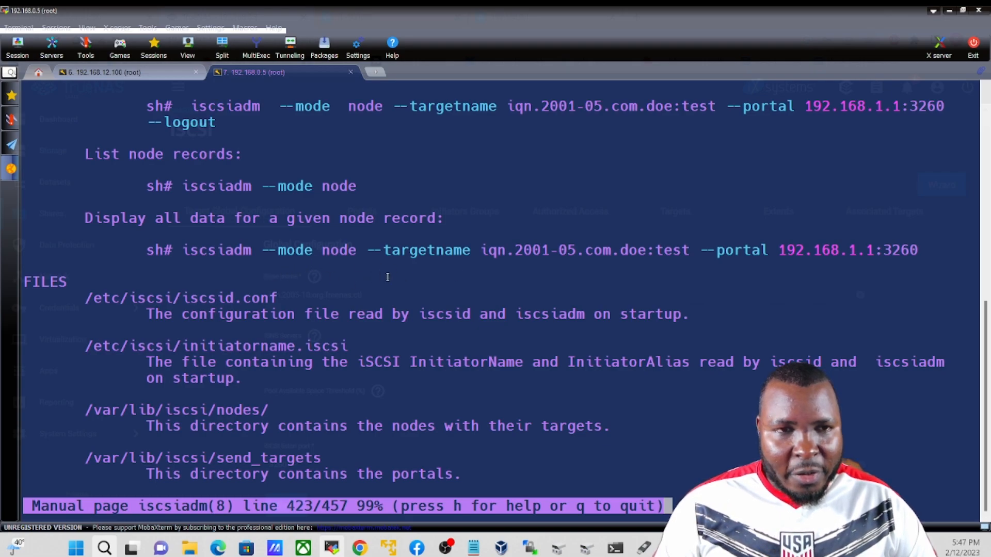
pyautogui.scroll(2, 571, 306)
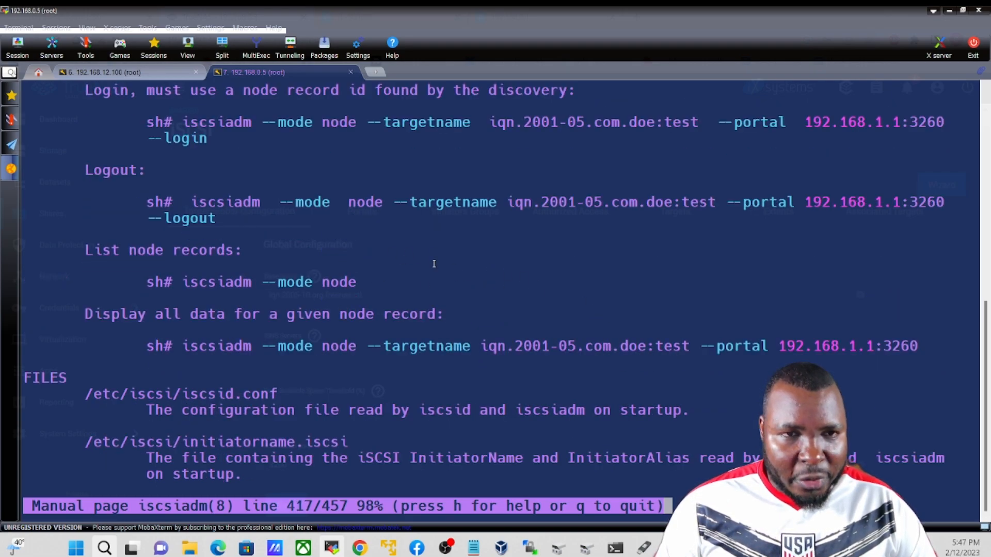
pyautogui.scroll(2, 441, 265)
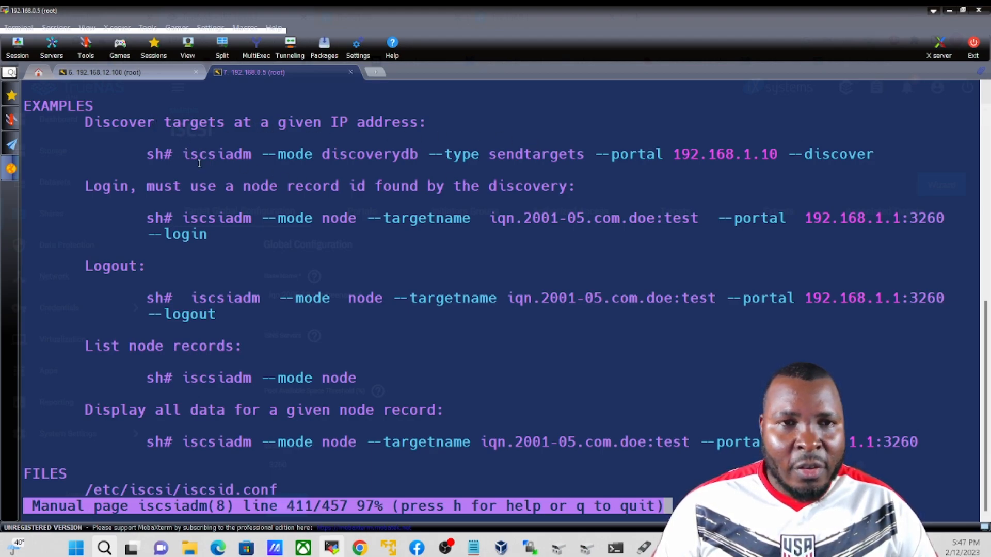
# Step: Examine the manual's target discovery and login examples, highlighting the commands, portal addresses and target name to replace
pyautogui.moveTo(186, 154); pyautogui.dragTo(819, 157)
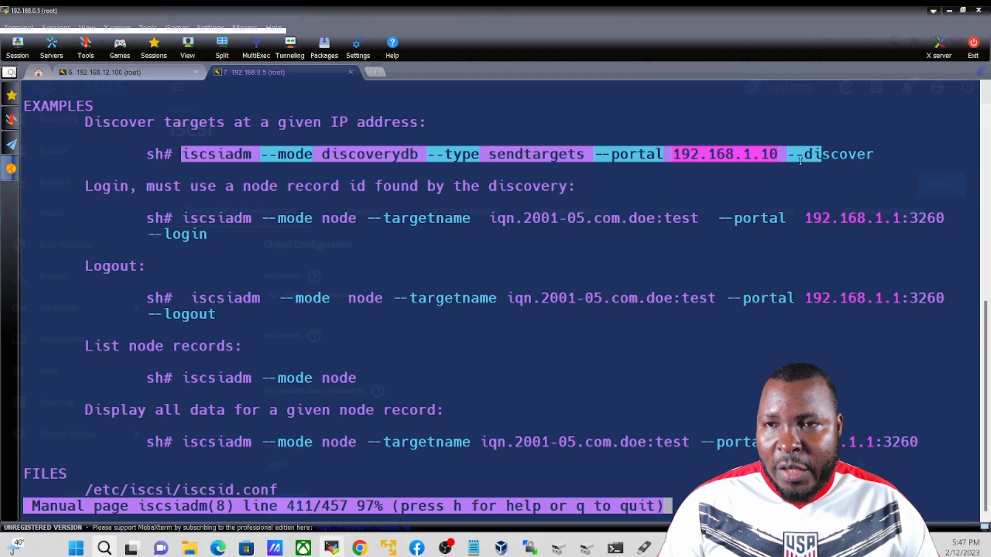
pyautogui.click(702, 155)
pyautogui.moveTo(677, 154); pyautogui.dragTo(769, 151)
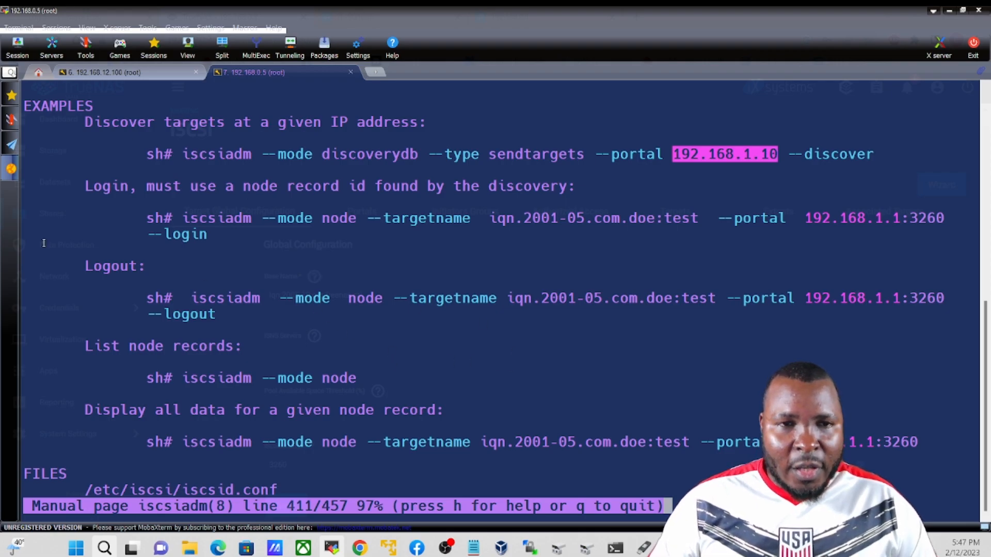
pyautogui.moveTo(182, 218); pyautogui.dragTo(315, 250)
pyautogui.click(557, 226)
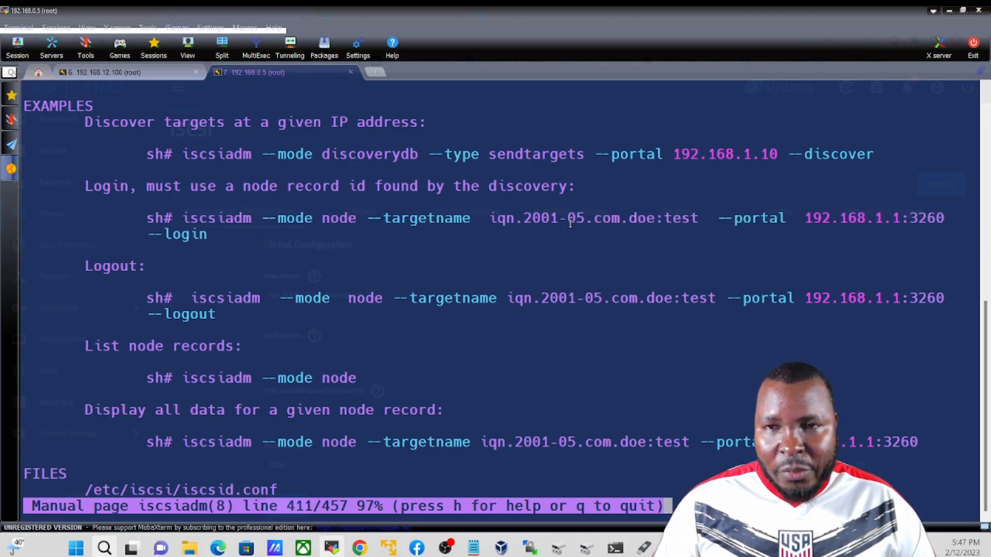
pyautogui.moveTo(504, 221); pyautogui.dragTo(690, 226)
pyautogui.moveTo(600, 231); pyautogui.dragTo(649, 234)
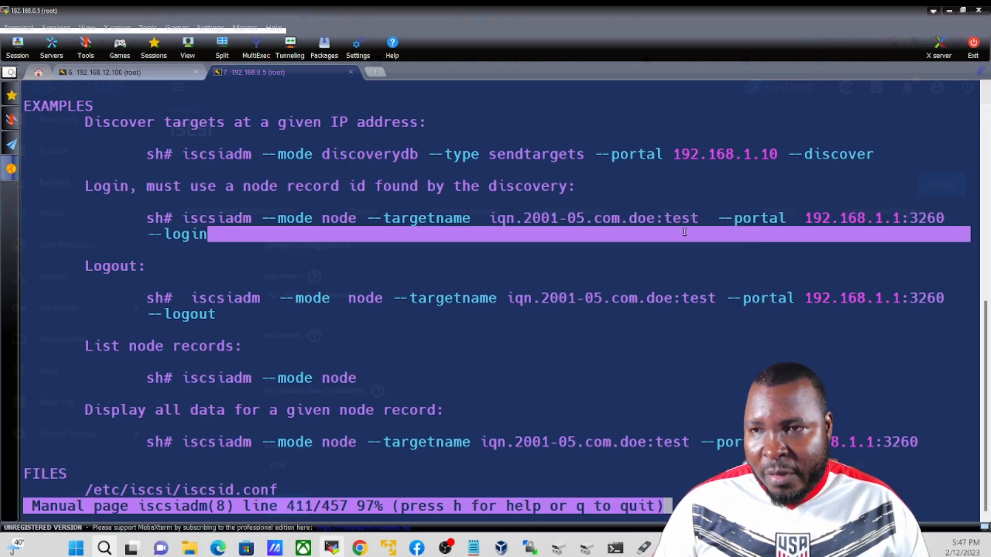
pyautogui.moveTo(814, 221); pyautogui.dragTo(861, 218)
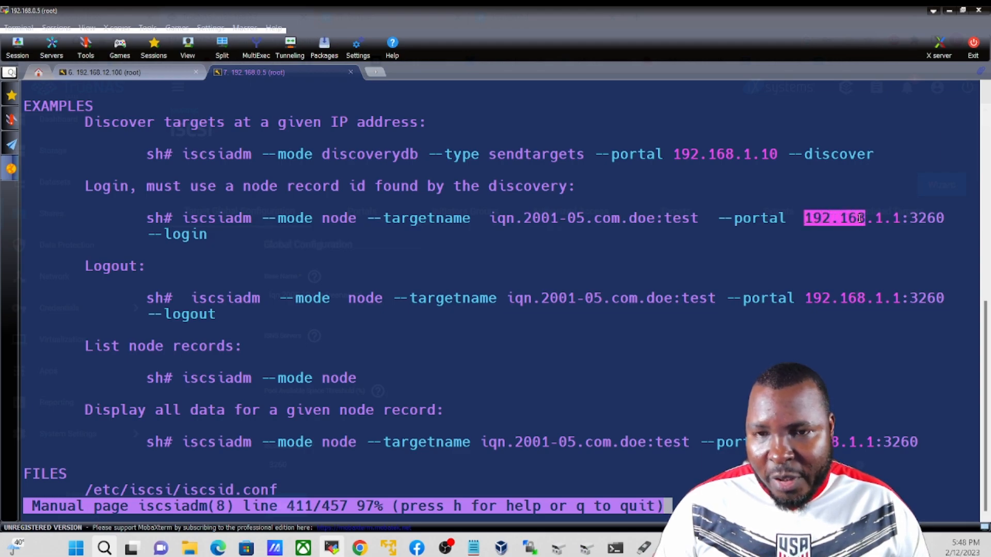
# Step: Switch to Notepad and copy the command iscsiadm --mode discoverydb --type sendtargets --portal 192.168.0.3 --discover
pyautogui.click(471, 548)
pyautogui.click(322, 270)
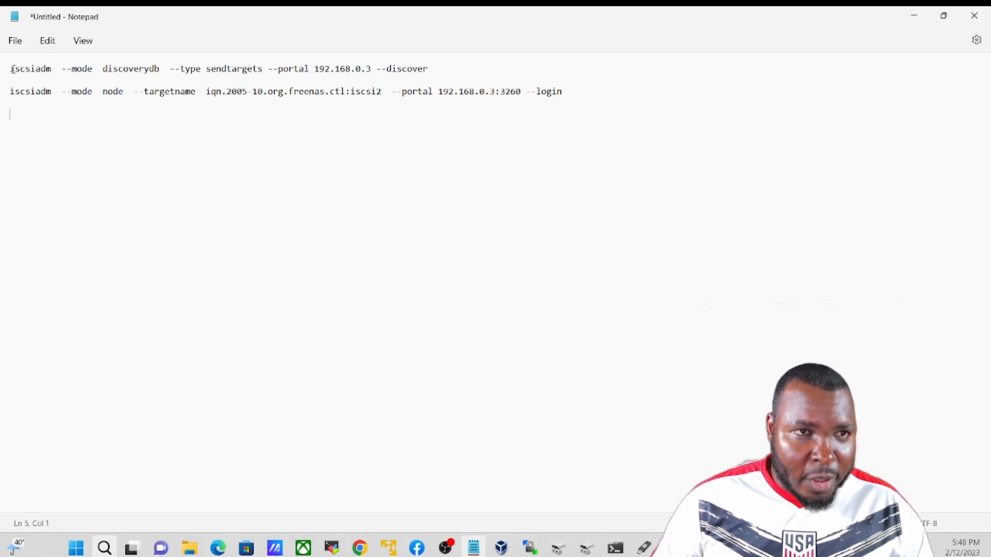
pyautogui.moveTo(11, 67); pyautogui.dragTo(431, 72)
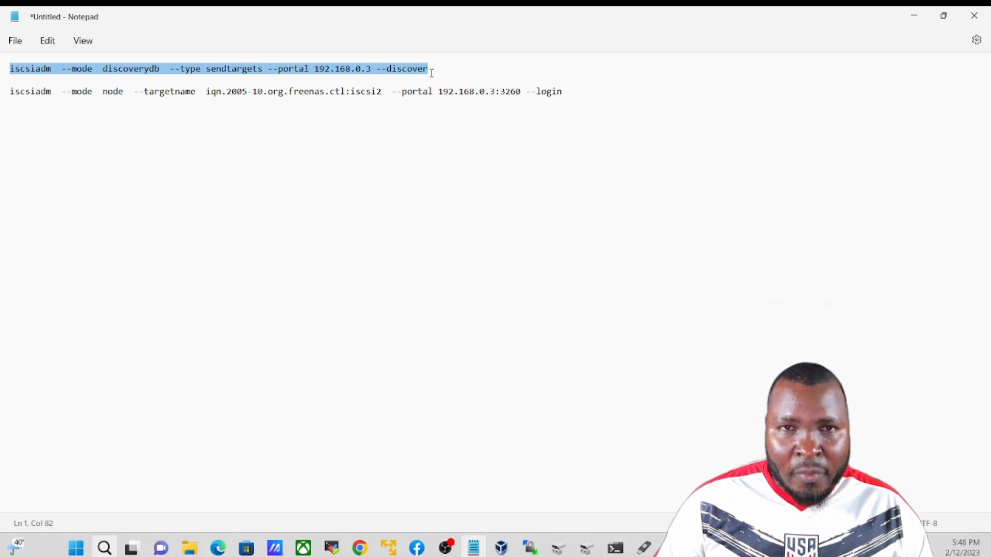
pyautogui.rightClick(320, 67)
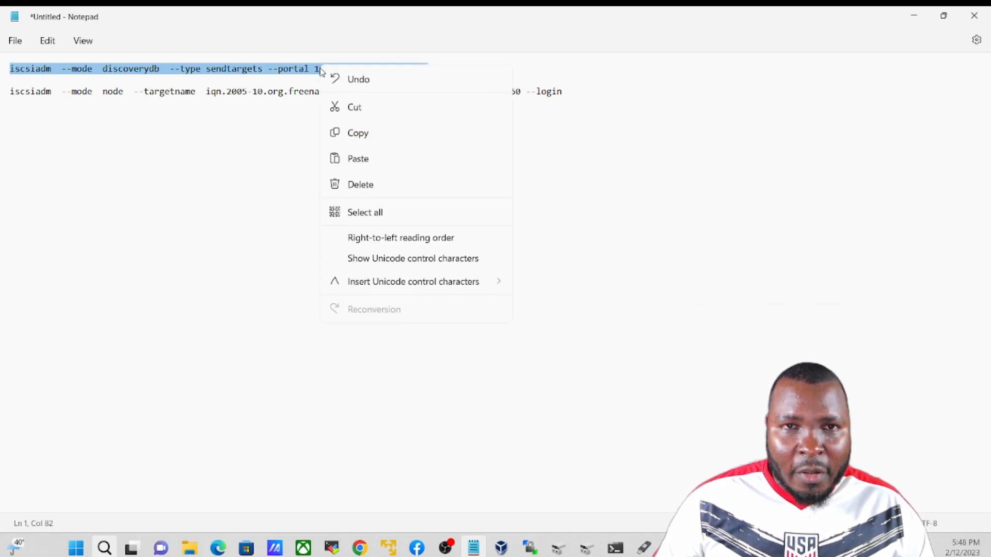
pyautogui.click(360, 132)
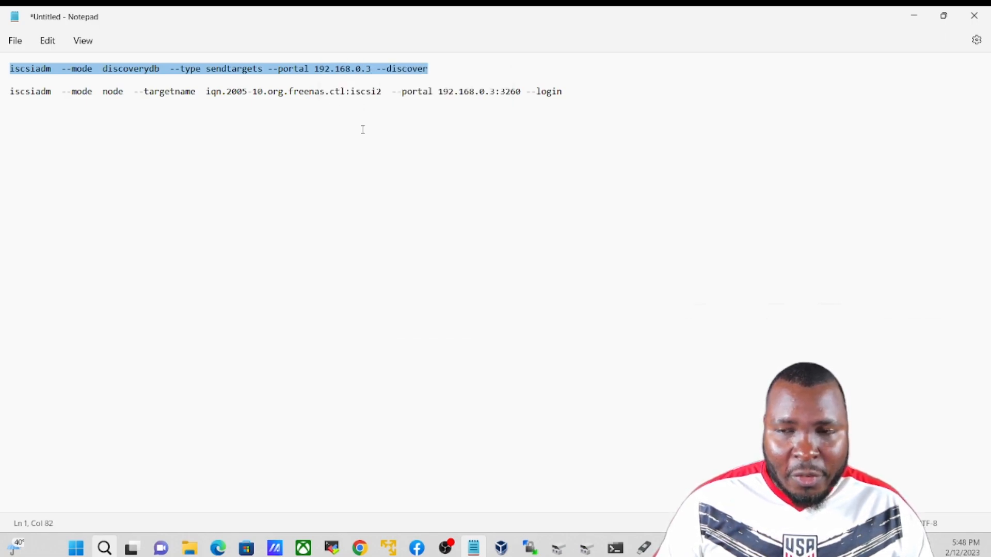
# Step: Switch to MobaXterm, quit the manual page, run the copied discovery command for portal 192.168.0.3 and highlight the listed target names
pyautogui.click(332, 548)
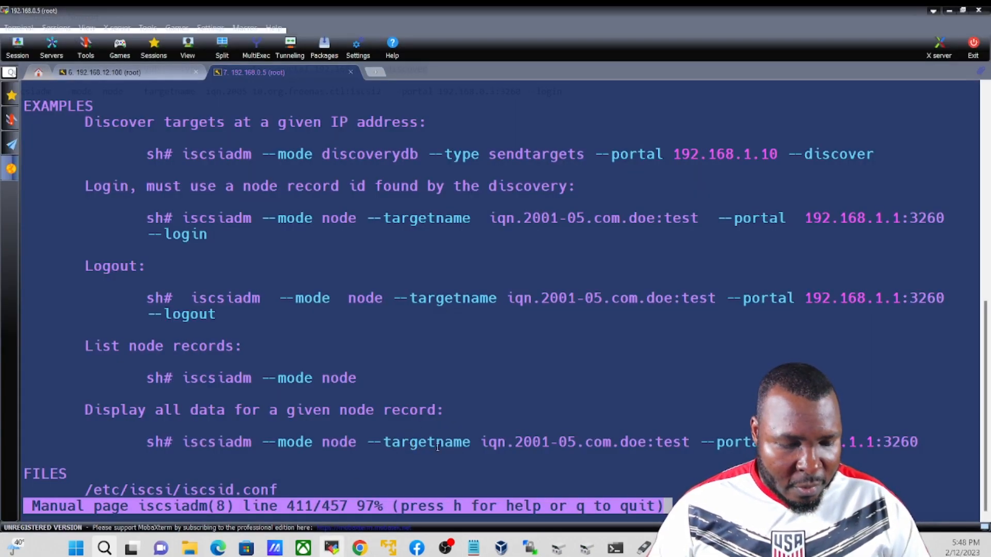
pyautogui.press('q')
pyautogui.rightClick(193, 118)
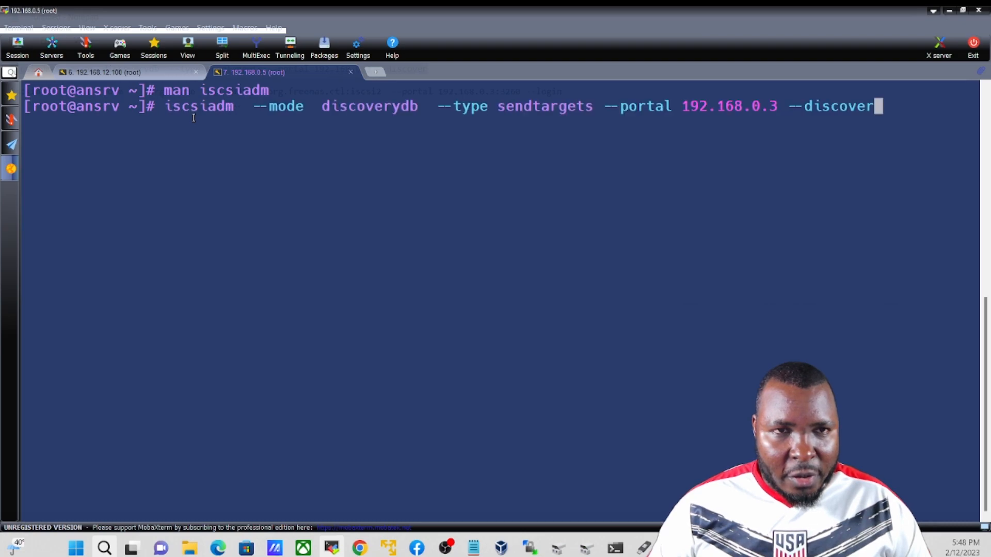
pyautogui.press('Return')
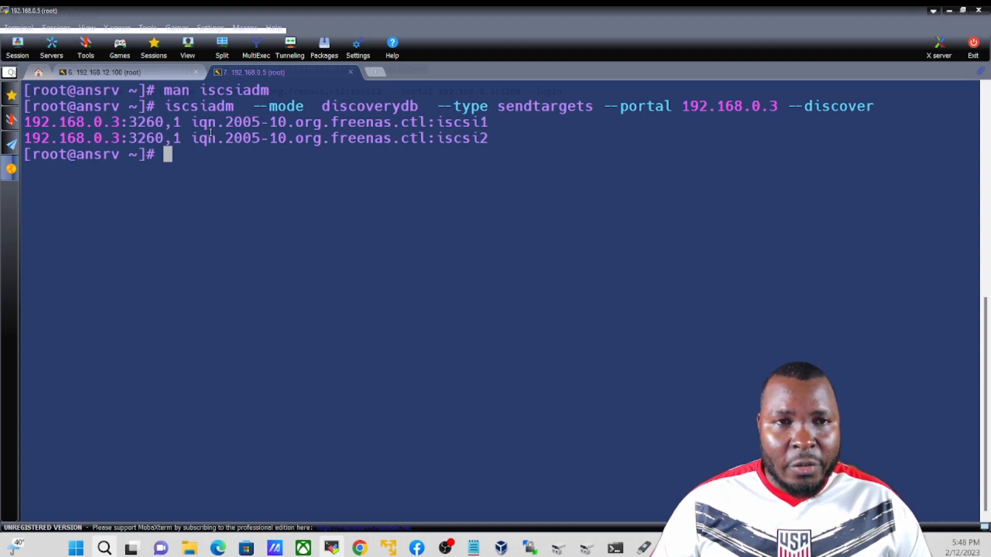
pyautogui.moveTo(94, 123); pyautogui.dragTo(260, 138)
pyautogui.click(471, 127)
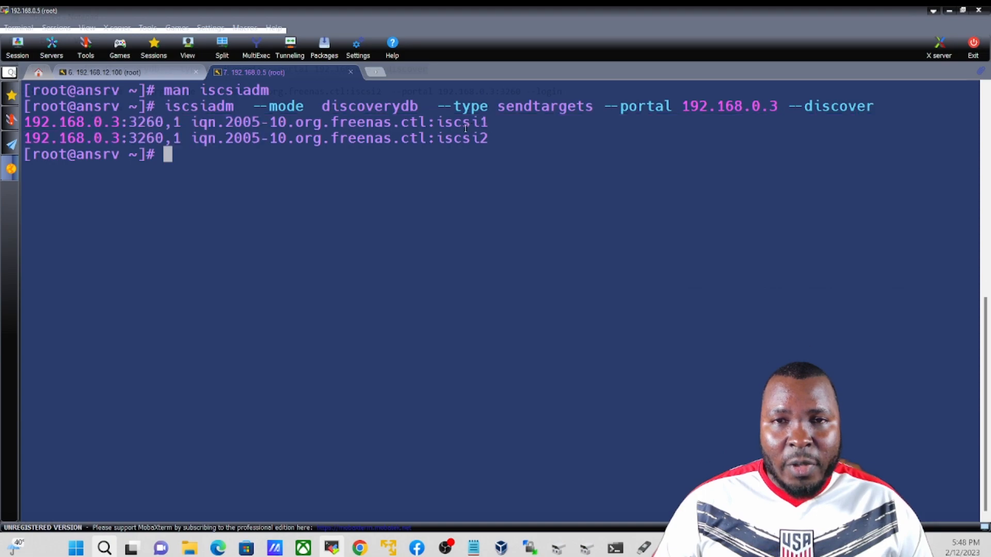
pyautogui.moveTo(439, 138); pyautogui.dragTo(466, 123)
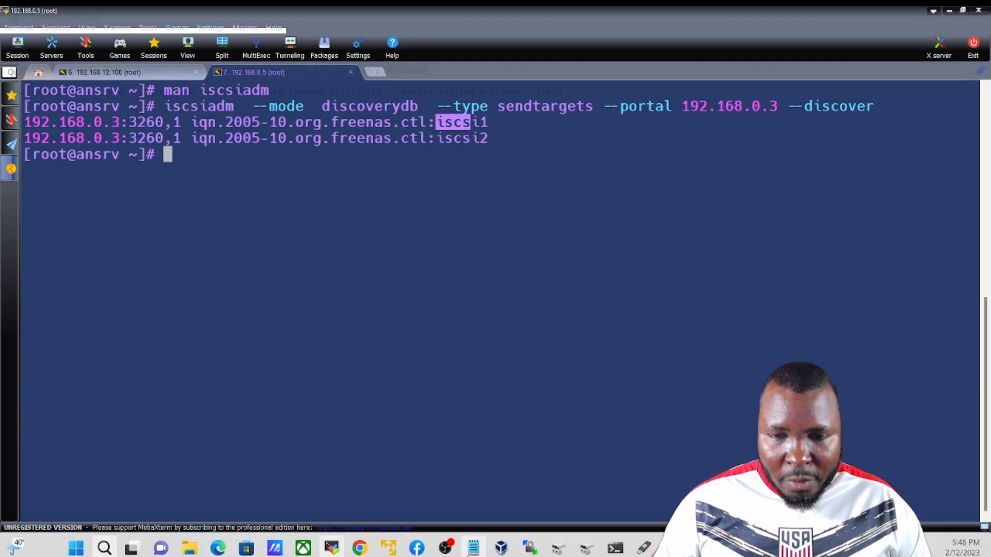
# Step: Switch to Notepad and copy the iscsiadm login command for target iqn.2005-10.org.freenas.ctl:iscsi2, excluding the trailing line break
pyautogui.click(466, 552)
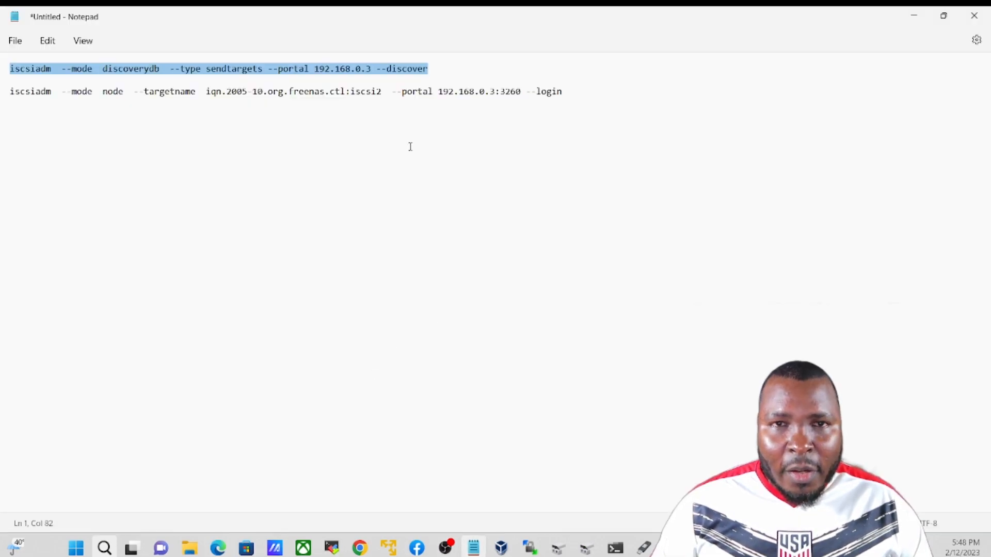
pyautogui.click(11, 91)
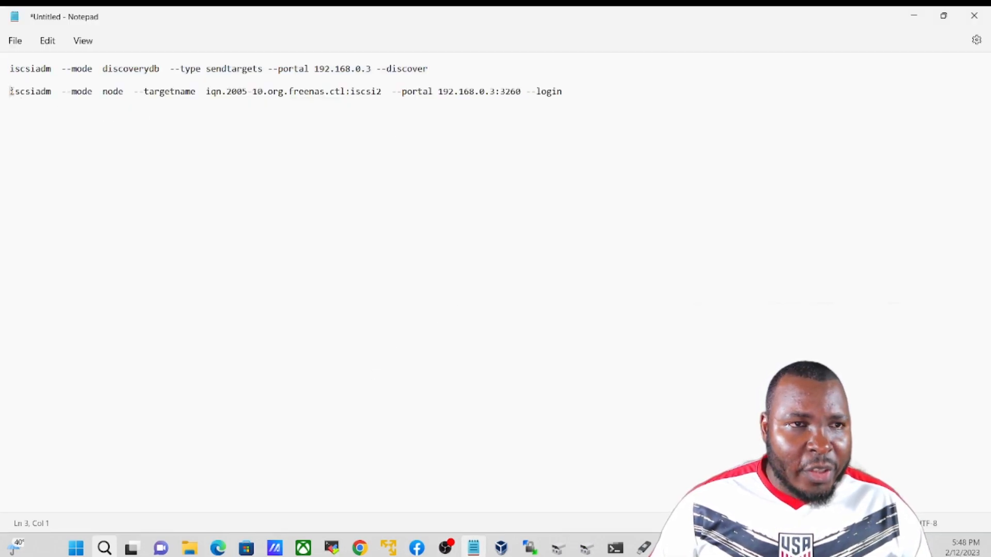
pyautogui.moveTo(10, 92); pyautogui.dragTo(252, 99)
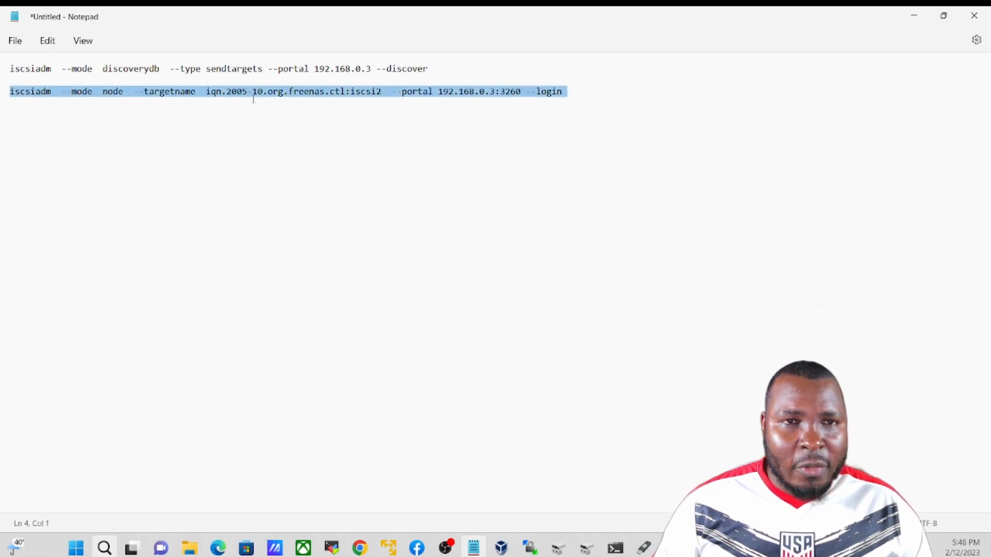
pyautogui.rightClick(458, 92)
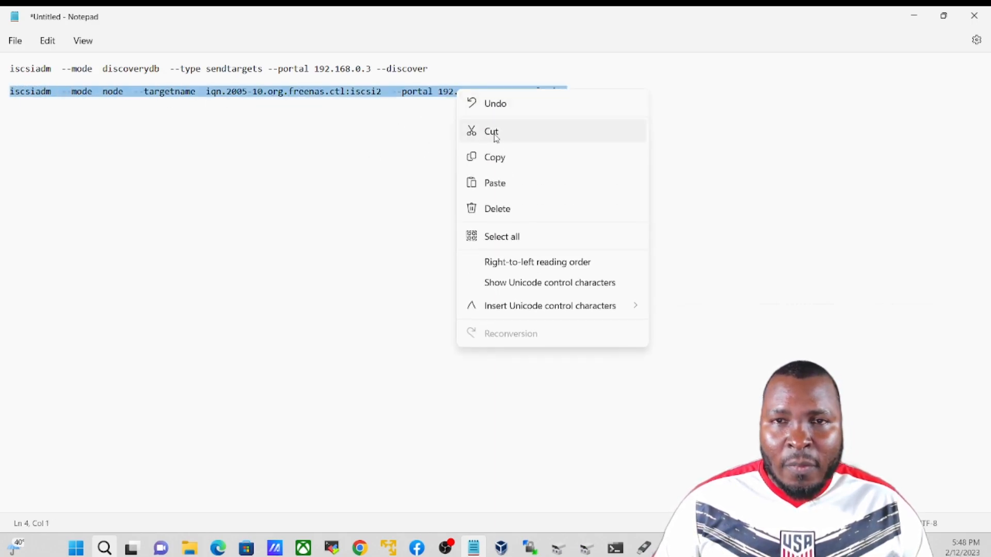
pyautogui.click(497, 162)
pyautogui.click(343, 141)
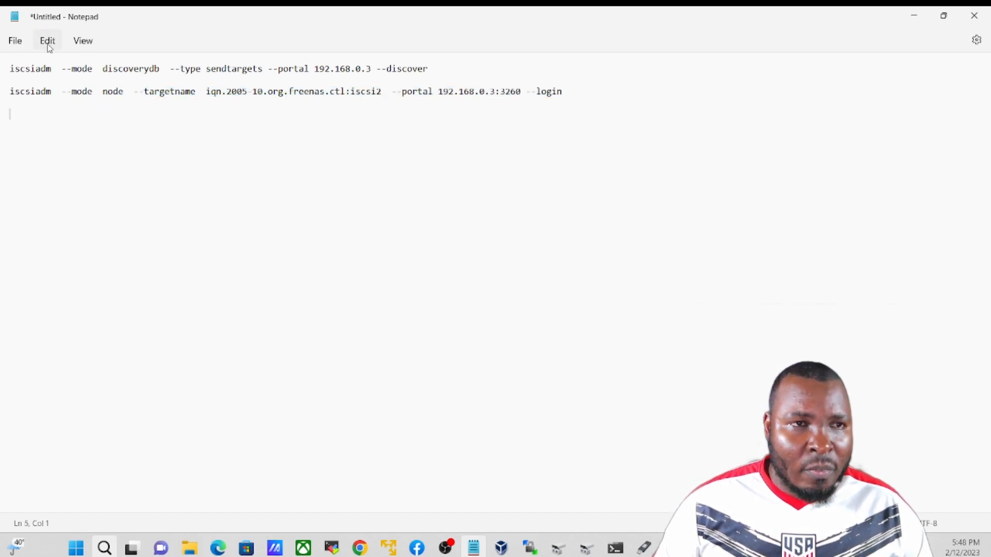
pyautogui.moveTo(573, 94); pyautogui.dragTo(407, 102)
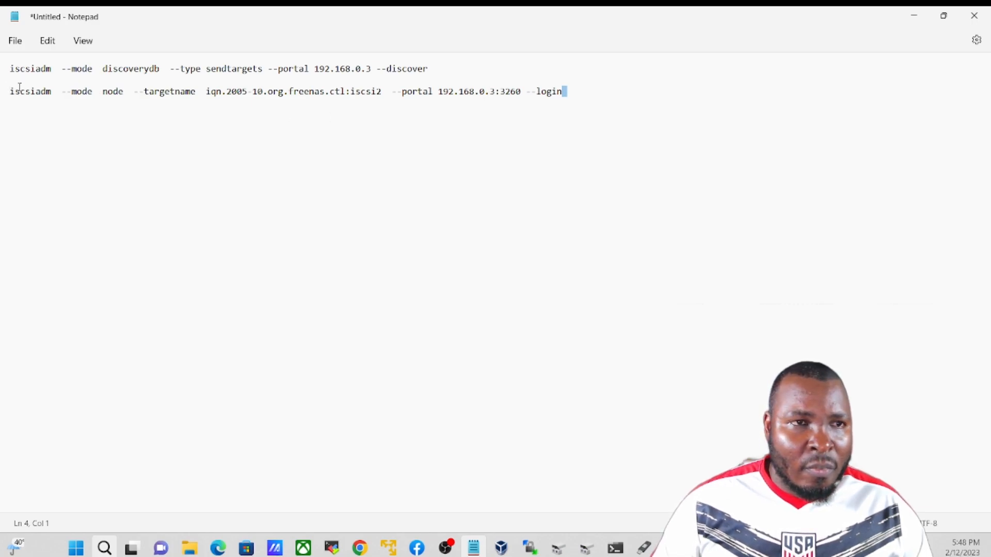
pyautogui.moveTo(10, 91); pyautogui.dragTo(561, 98)
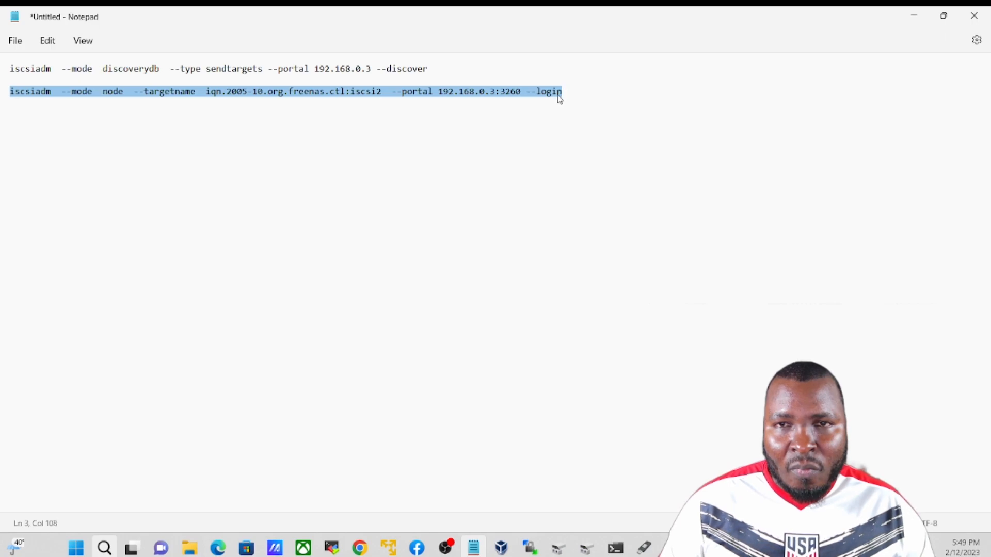
pyautogui.rightClick(517, 95)
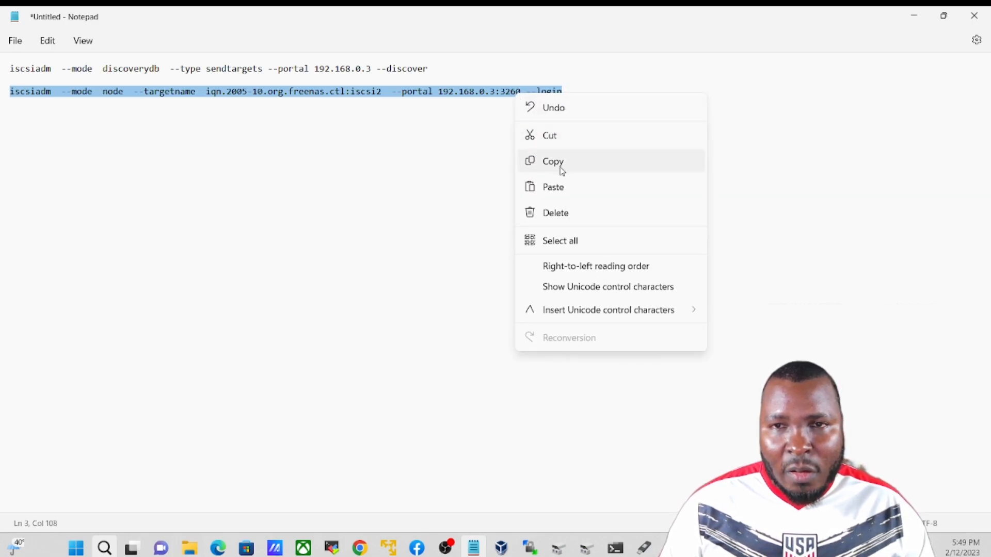
pyautogui.click(562, 167)
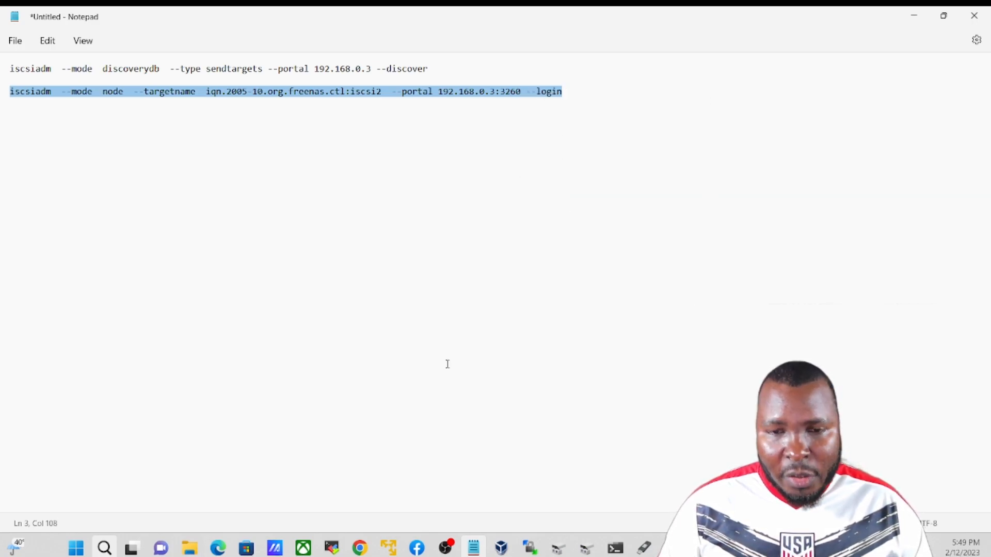
# Step: Switch to MobaXterm, list the server's block devices with lsblk and examine the disk, partition and sr0 entries
pyautogui.click(332, 548)
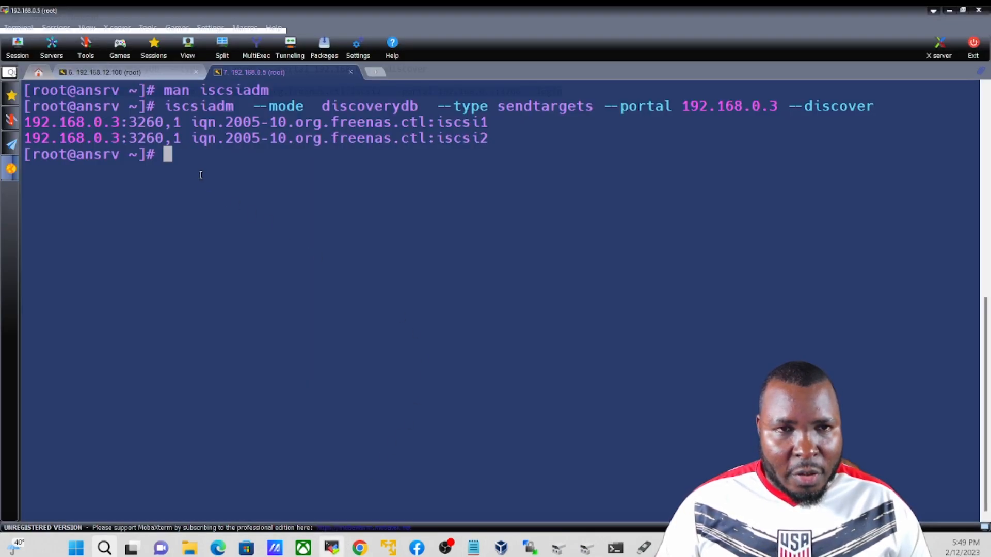
pyautogui.write('lsb')
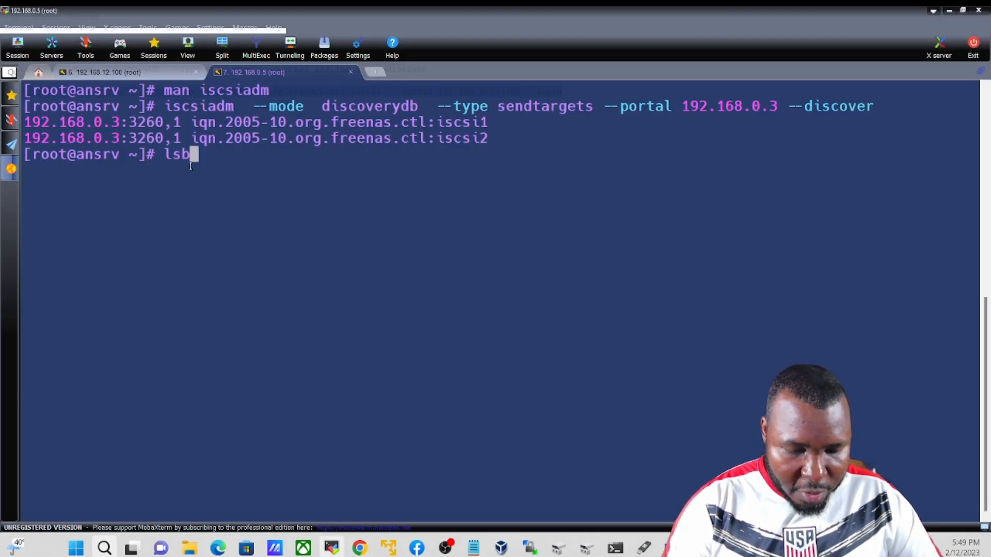
pyautogui.write('lk')
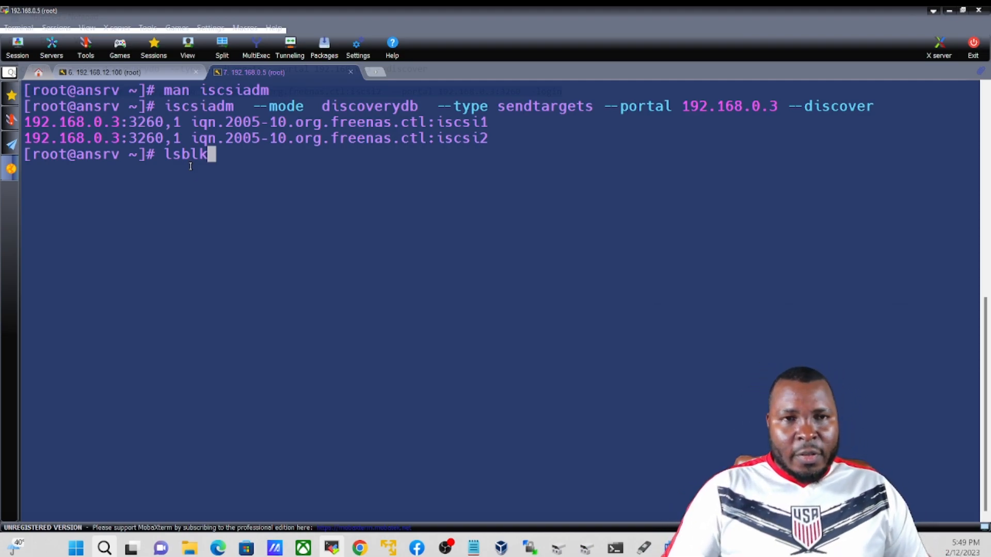
pyautogui.press('Return')
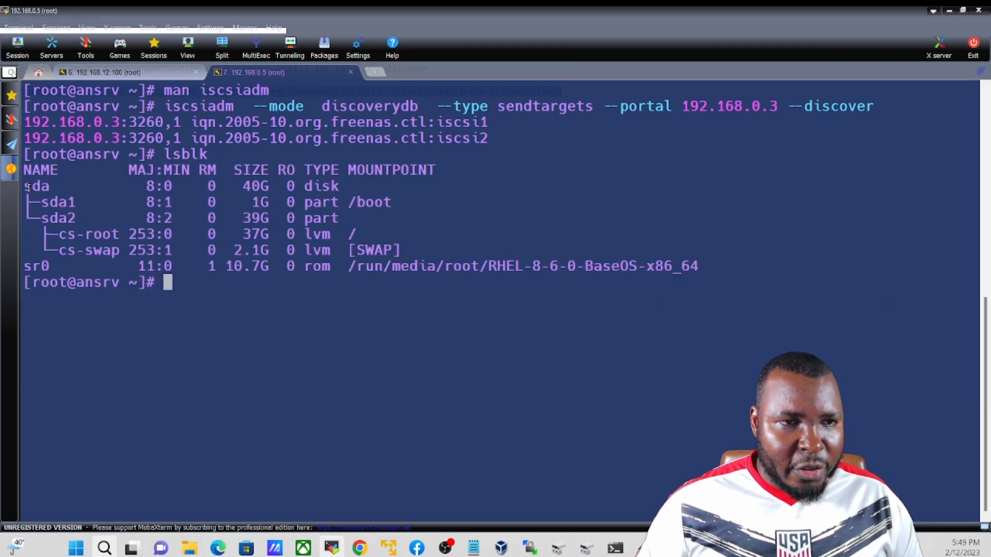
pyautogui.moveTo(25, 187); pyautogui.dragTo(74, 221)
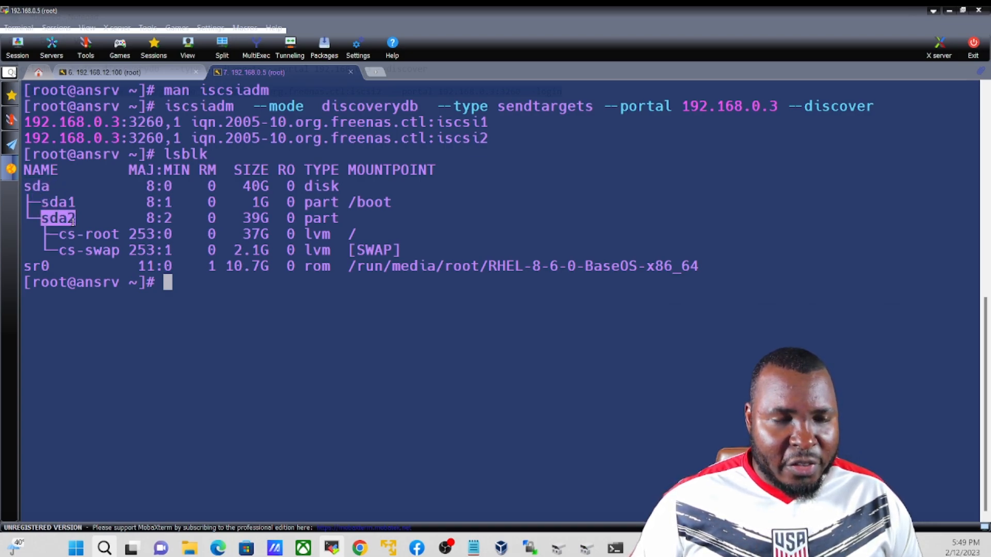
pyautogui.moveTo(47, 267); pyautogui.dragTo(30, 266)
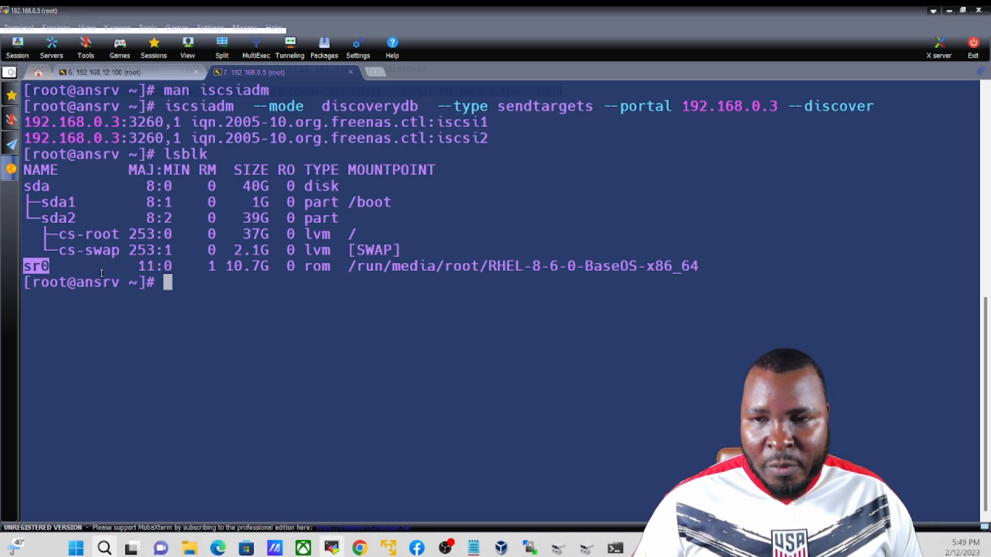
pyautogui.click(177, 273)
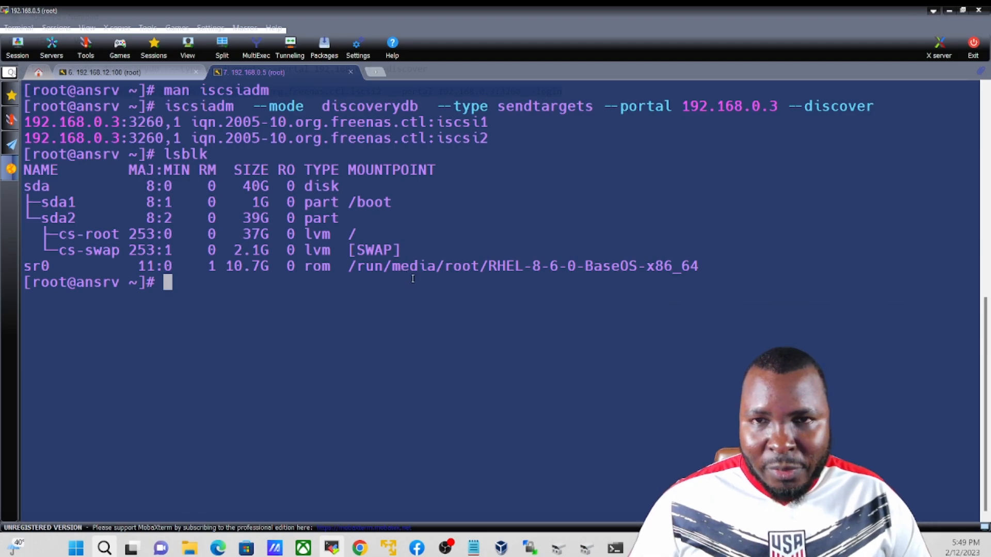
pyautogui.write('sr0')
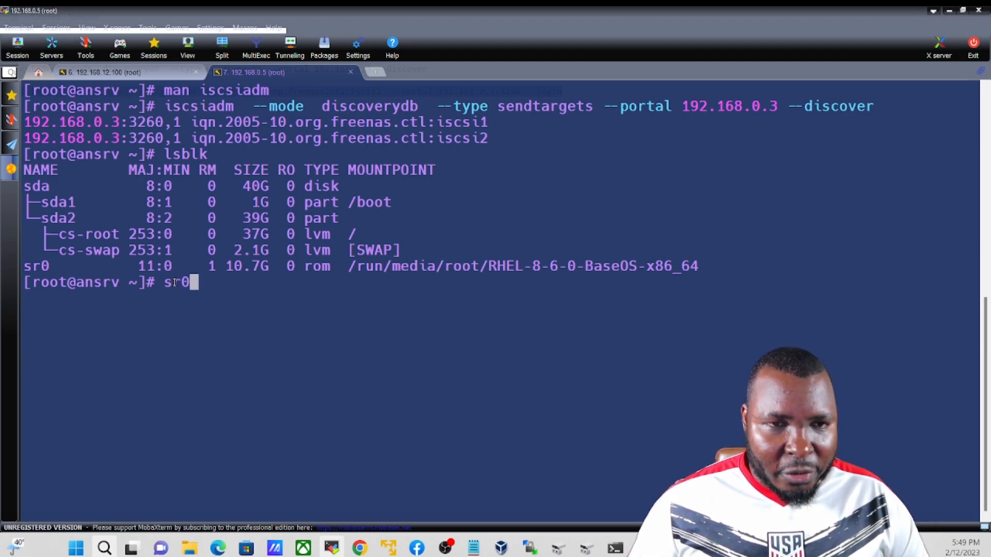
pyautogui.press('BackSpace')
pyautogui.press('BackSpace')
pyautogui.press('BackSpace')
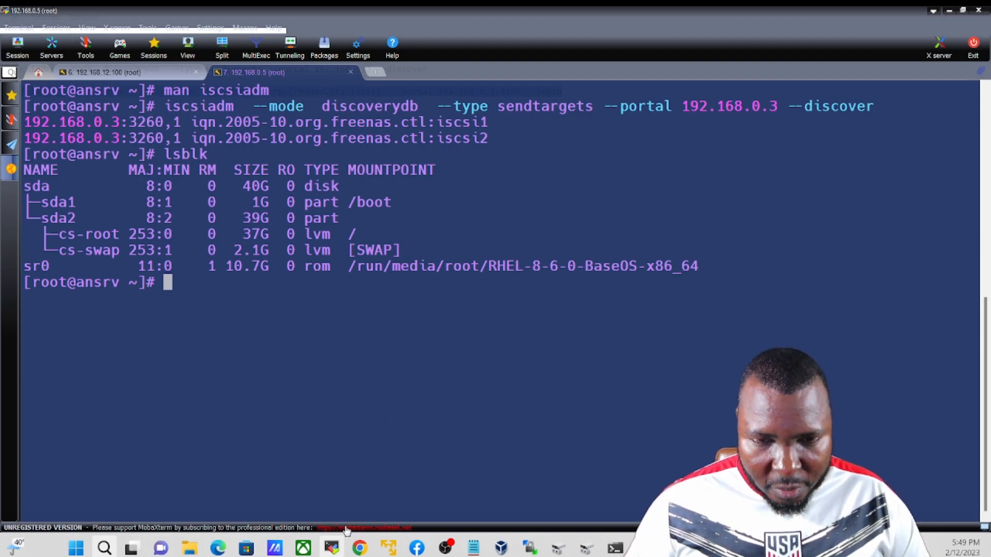
# Step: Copy the iscsi2 login command from Notepad again and run it in the MobaXterm terminal for portal 192.168.0.3:3260
pyautogui.click(475, 546)
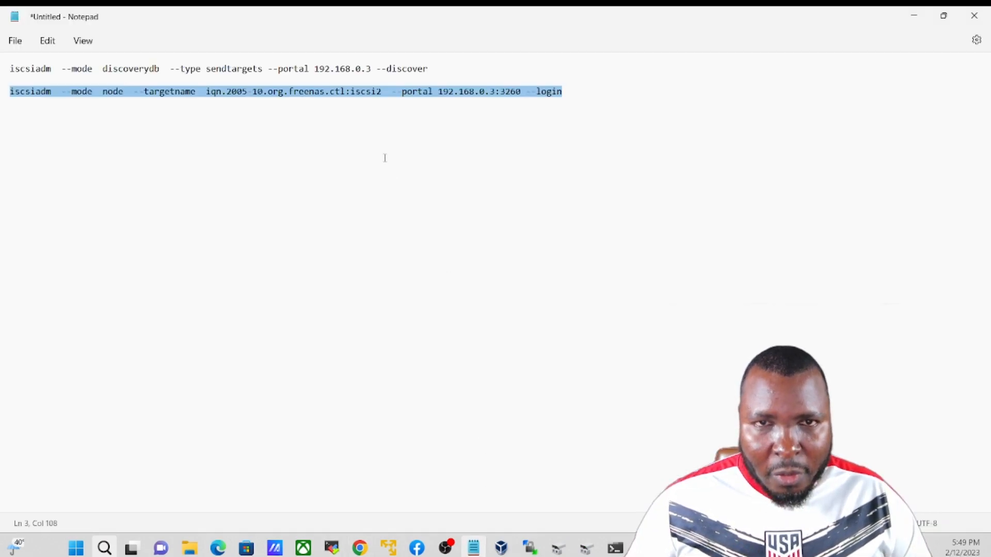
pyautogui.rightClick(363, 96)
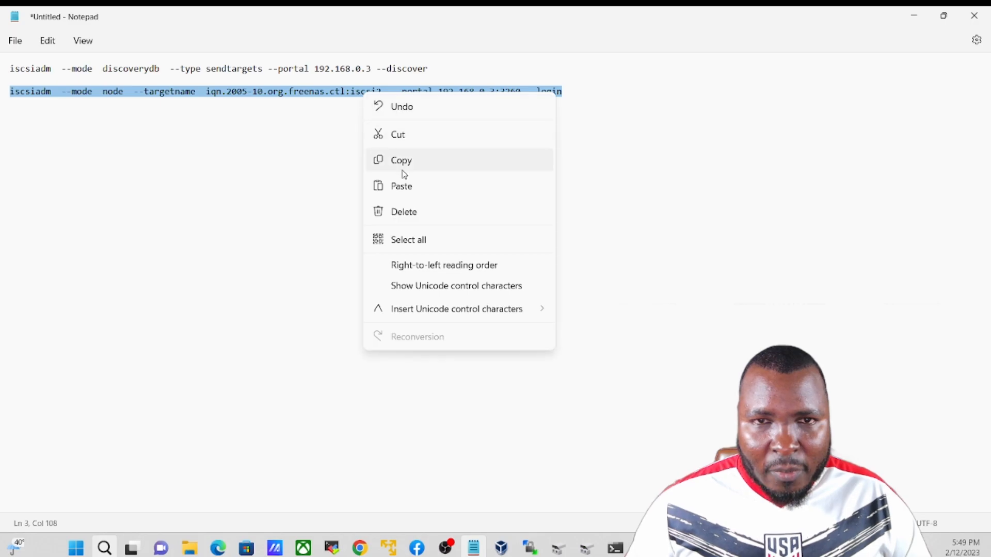
pyautogui.click(405, 160)
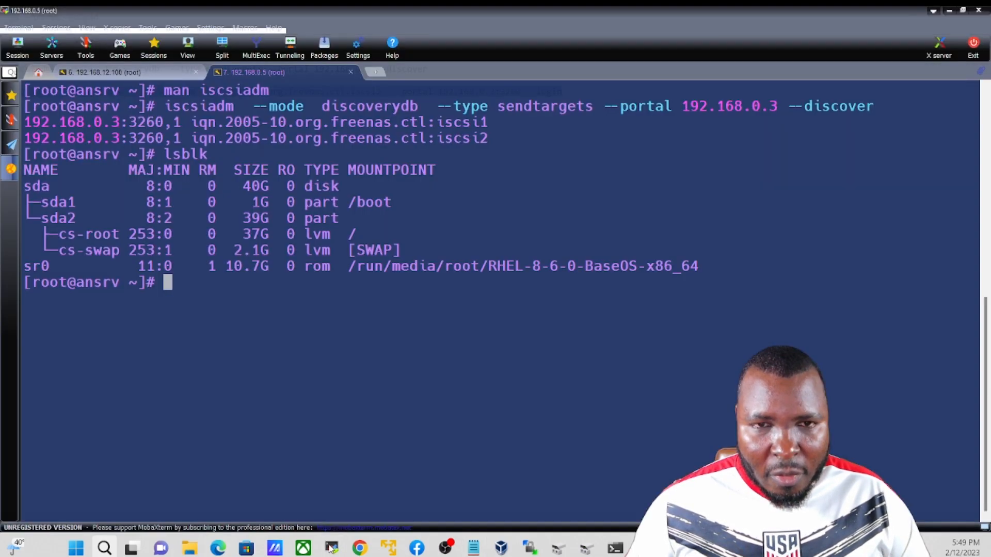
pyautogui.click(331, 547)
pyautogui.rightClick(178, 285)
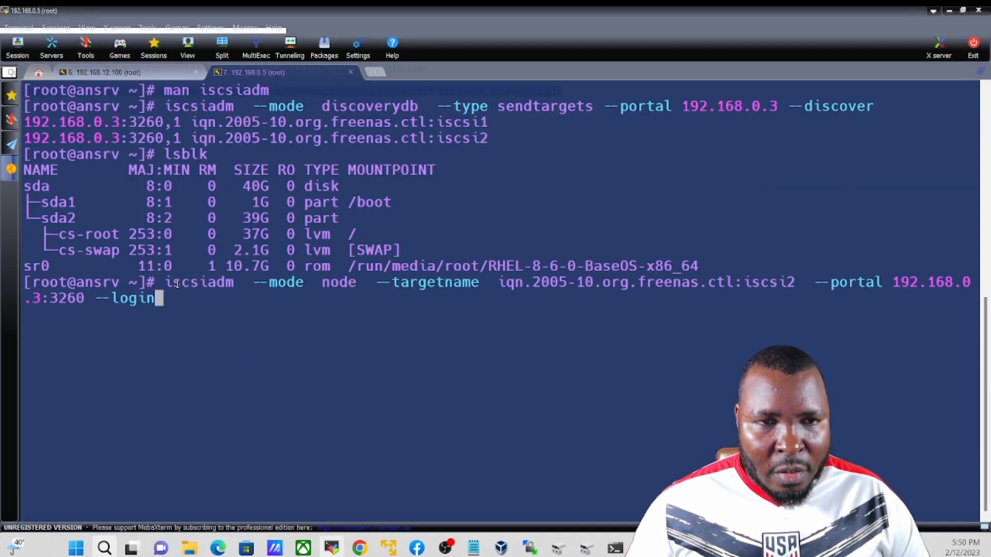
pyautogui.press('Return')
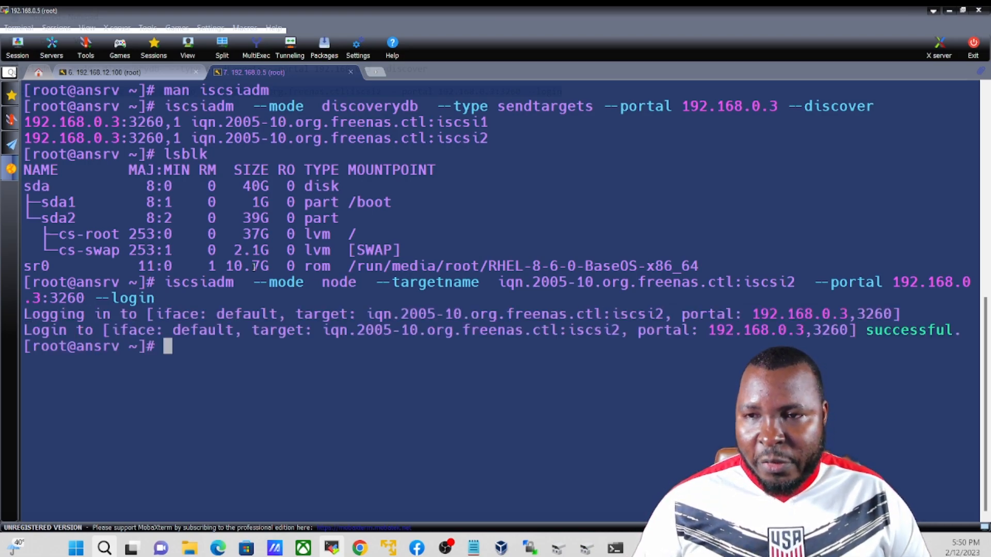
# Step: Run lsblk after the iSCSI login and highlight the sdb disk entry
pyautogui.write('l')
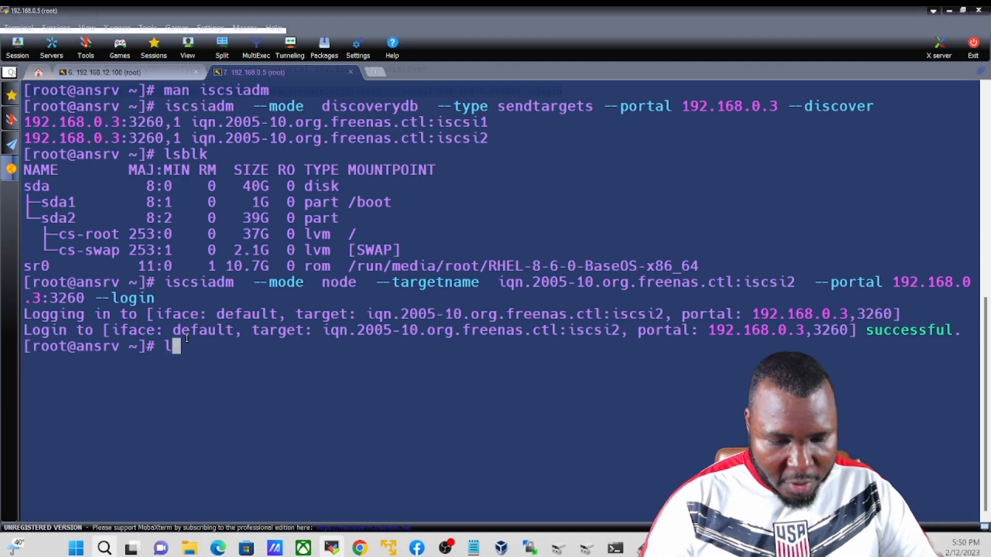
pyautogui.write('sblk')
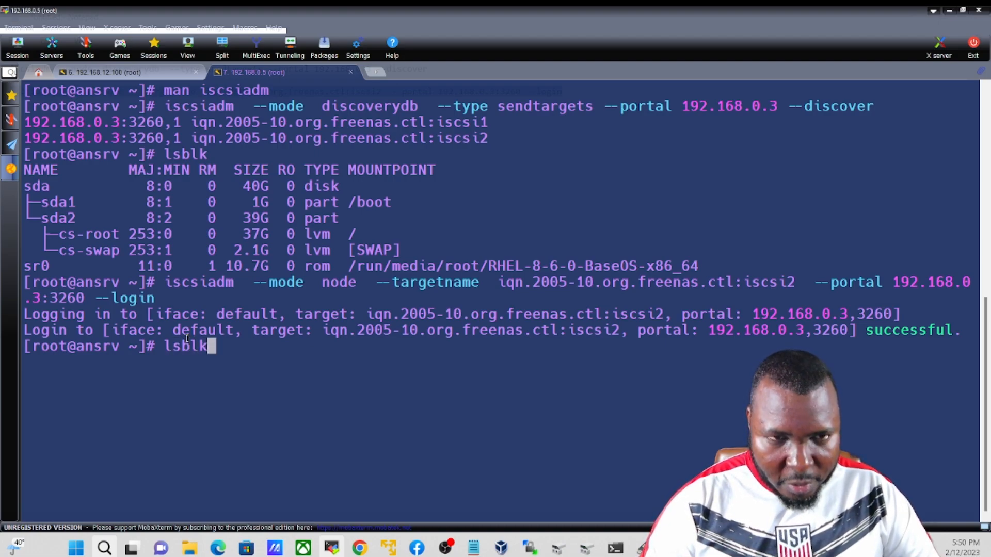
pyautogui.press('Return')
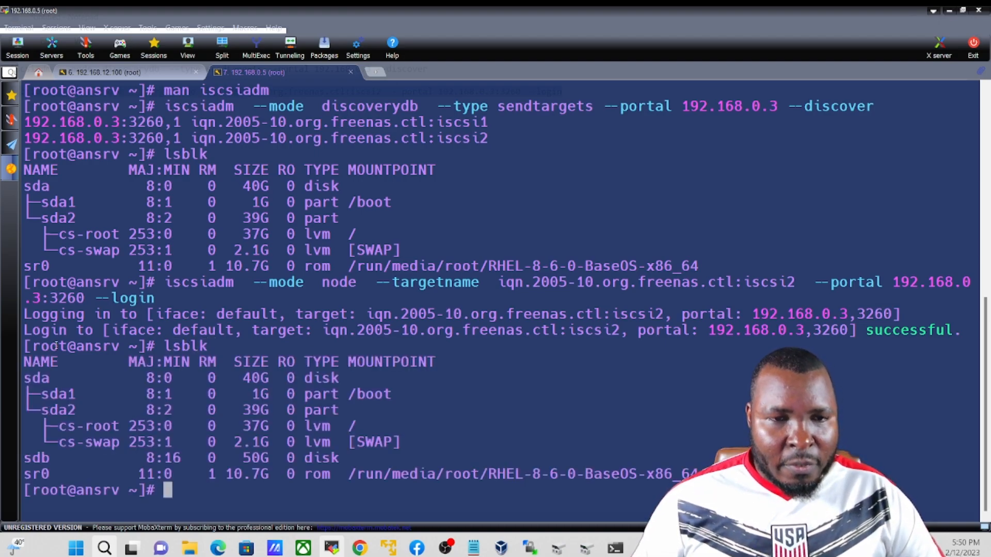
pyautogui.moveTo(22, 461); pyautogui.dragTo(344, 462)
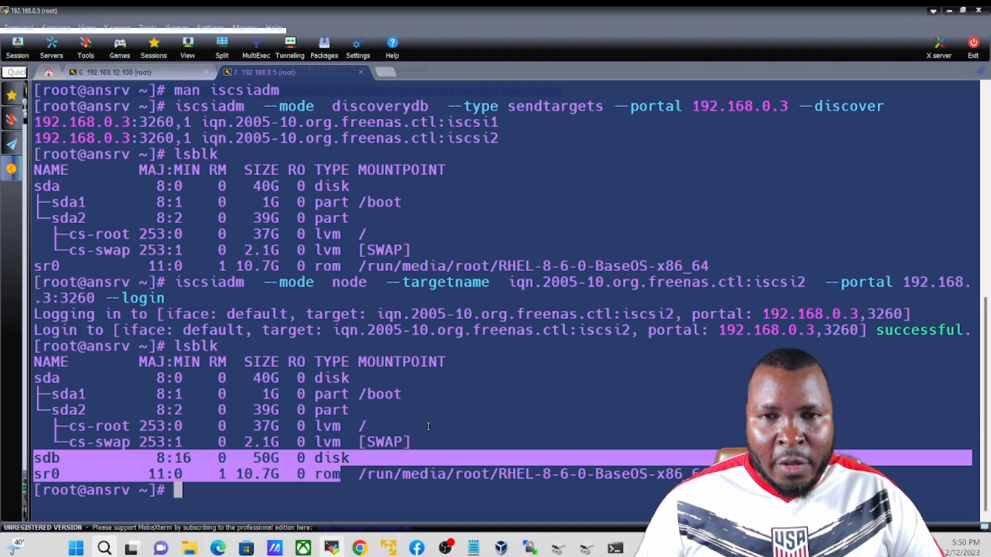
pyautogui.click(514, 413)
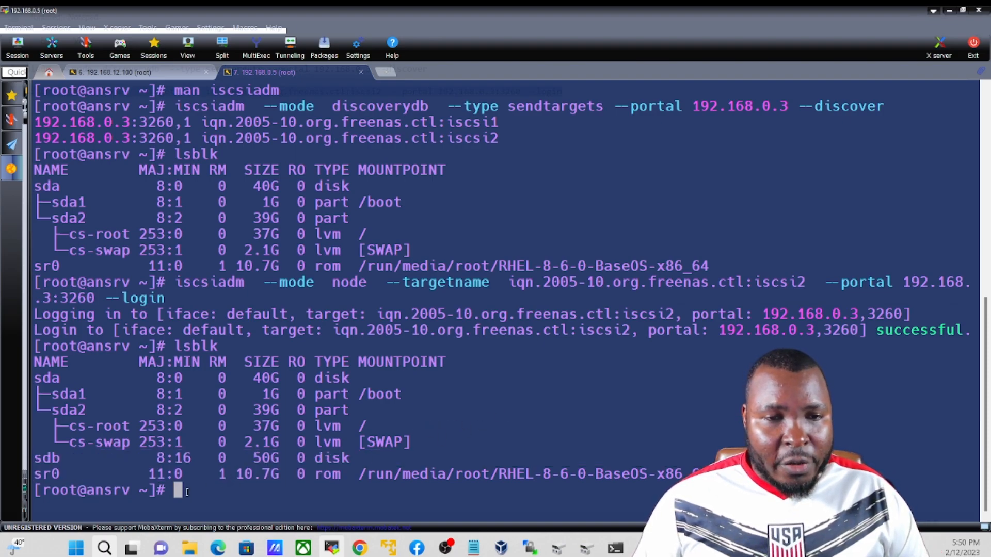
# Step: Rerun the iscsi2 iscsiadm command with --logout in place of --login, and check the block devices with lsblk
pyautogui.press('Up')
pyautogui.press('Up')
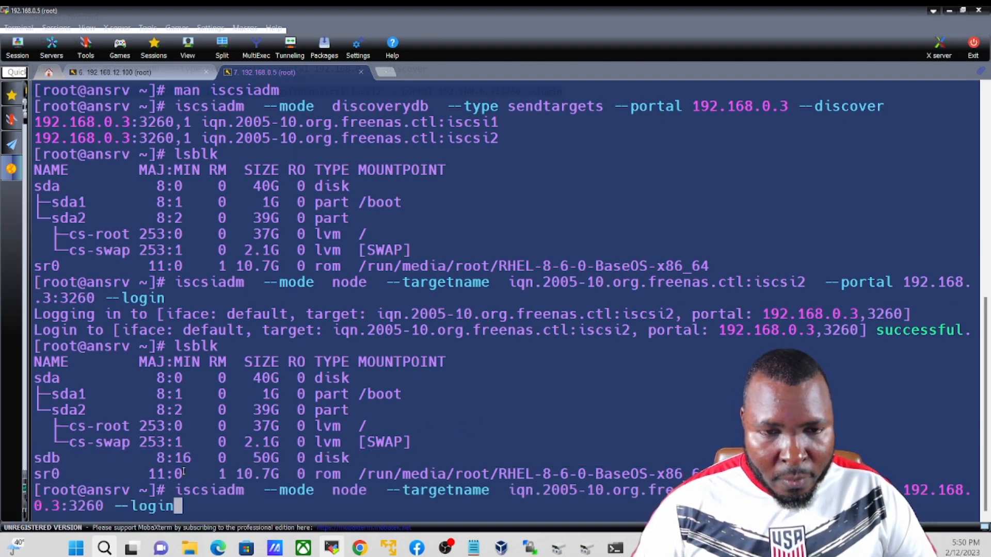
pyautogui.press('BackSpace')
pyautogui.press('BackSpace')
pyautogui.write('out')
pyautogui.press('Return')
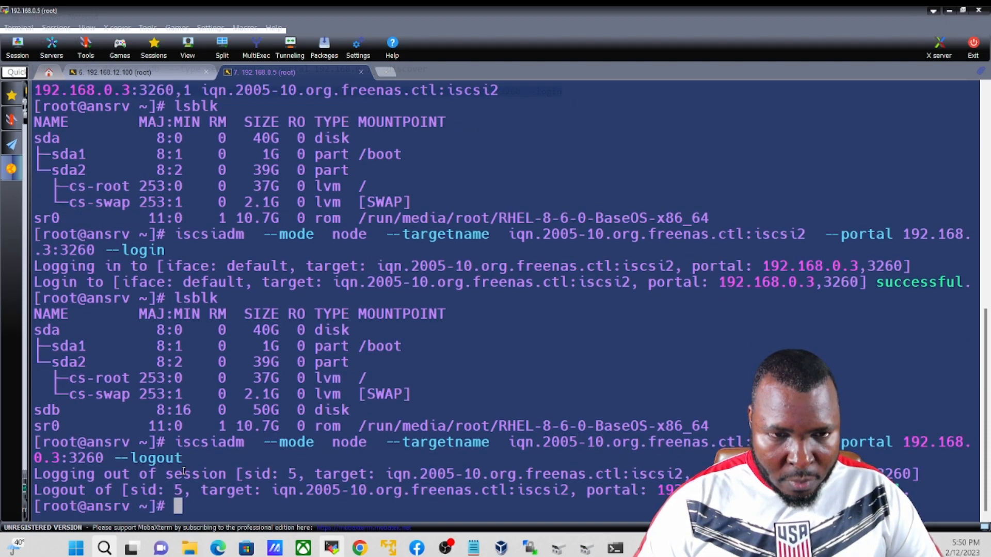
pyautogui.write('lsblk')
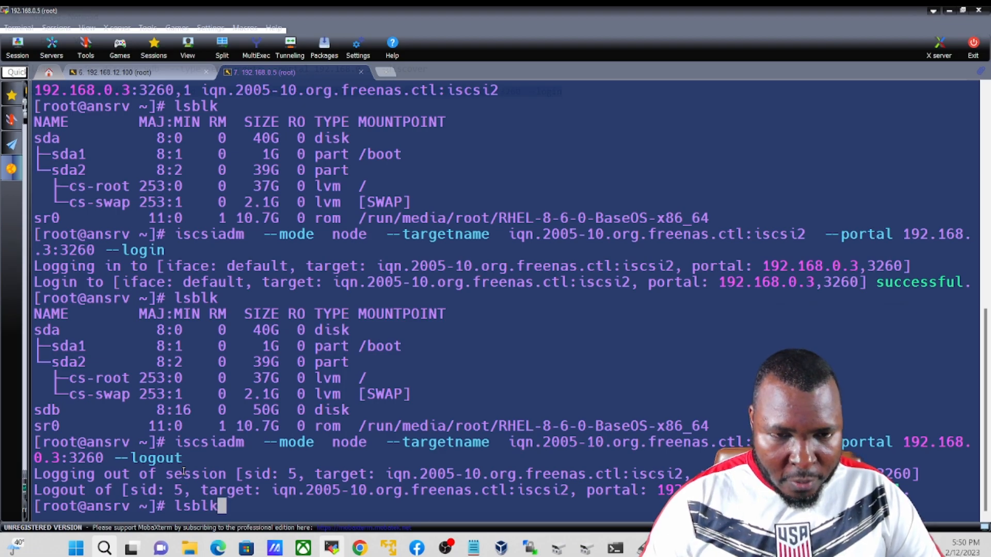
pyautogui.press('Return')
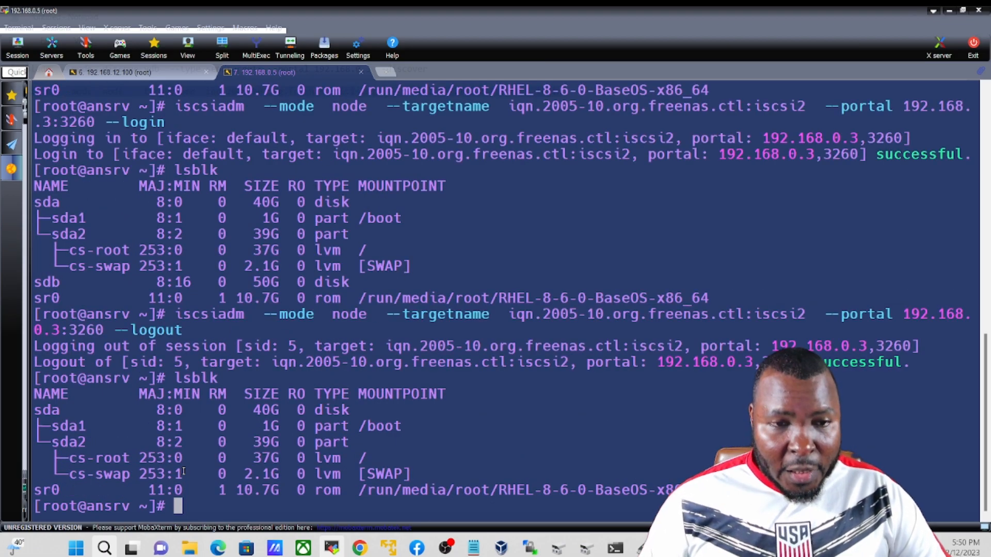